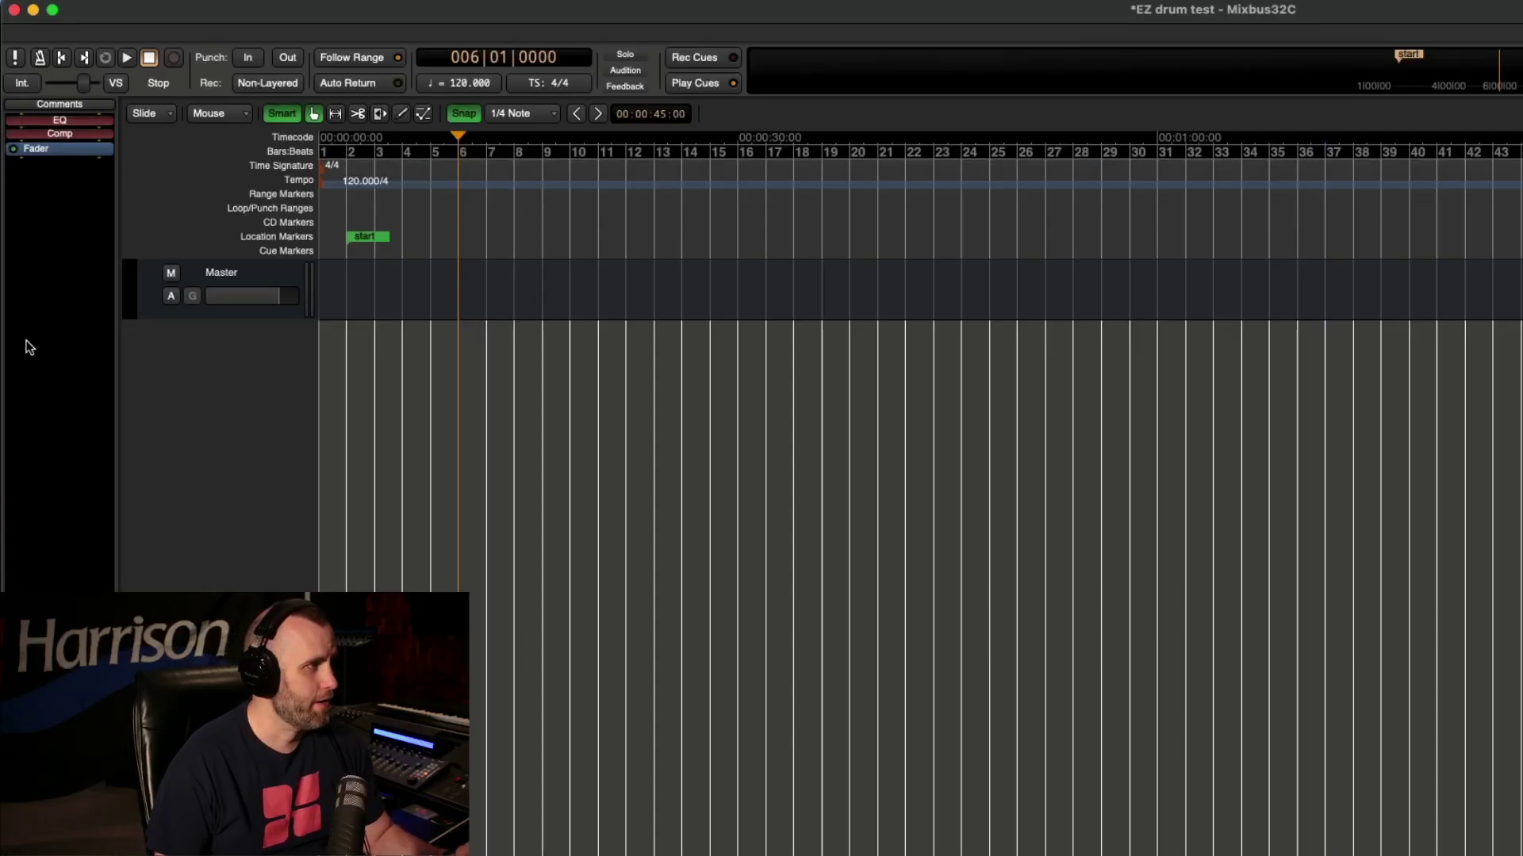
Double-click the empty area below the Master track to bring up the Add Track/Bus/VCA dialog.
double_click(198, 374)
Add one MIDI track with EZdrummer 3 (AU) as its instrument, named EZdrummer 3.
click(89, 219)
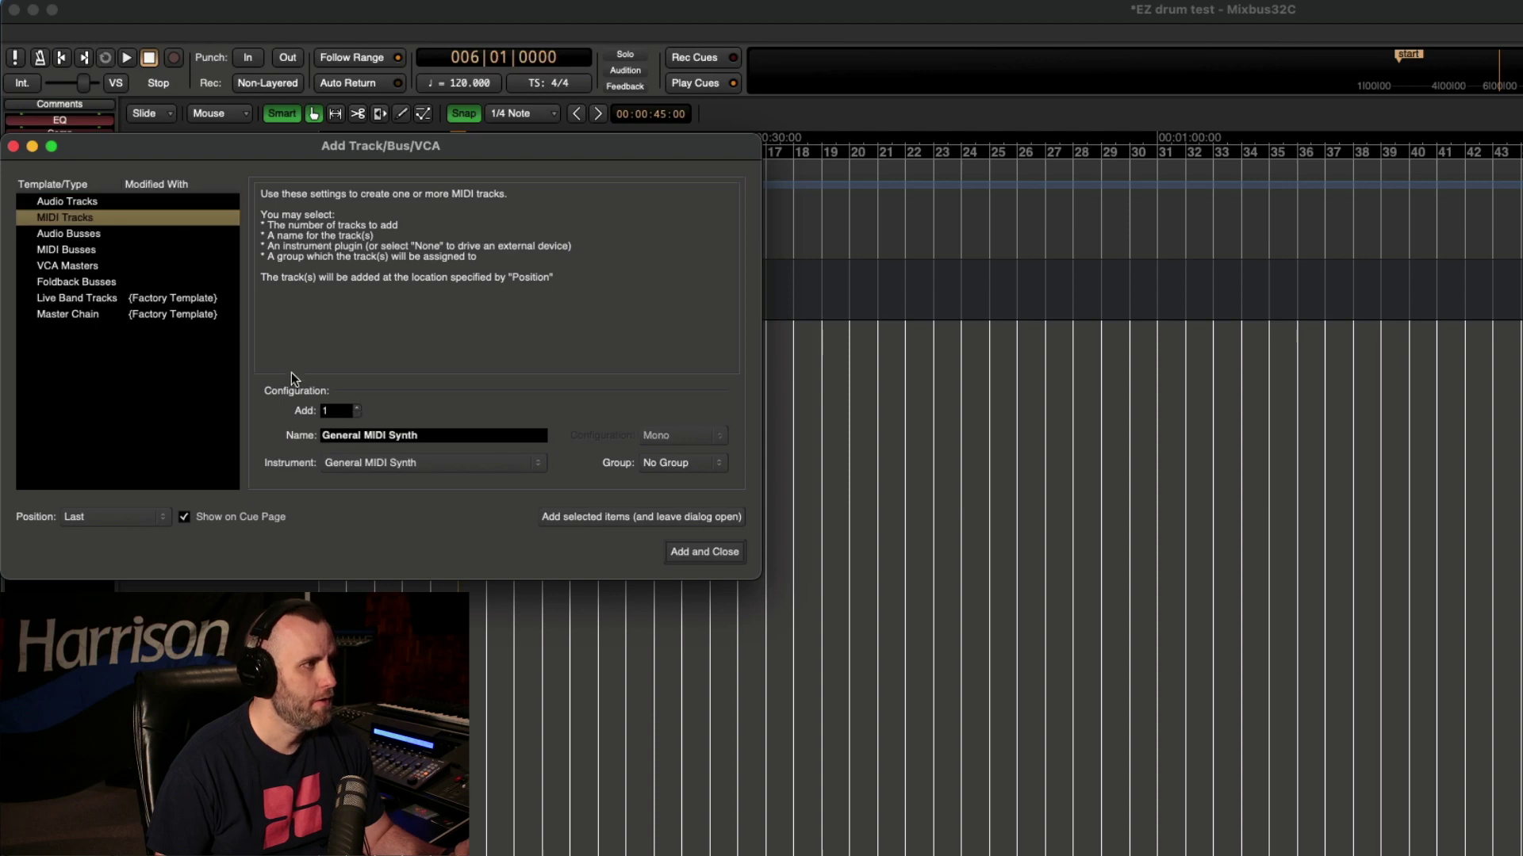
click(378, 463)
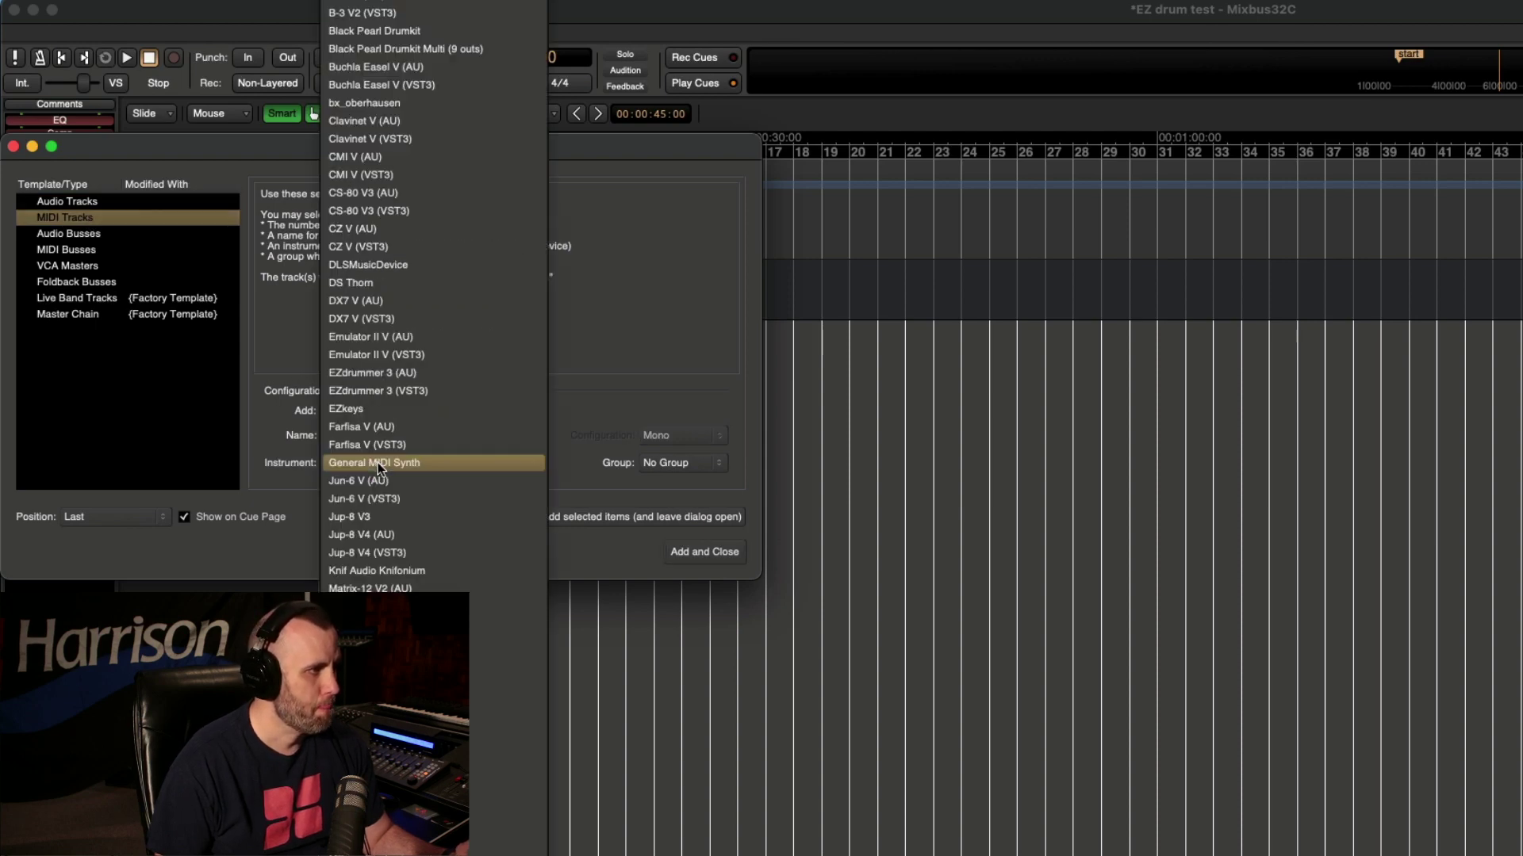
click(403, 379)
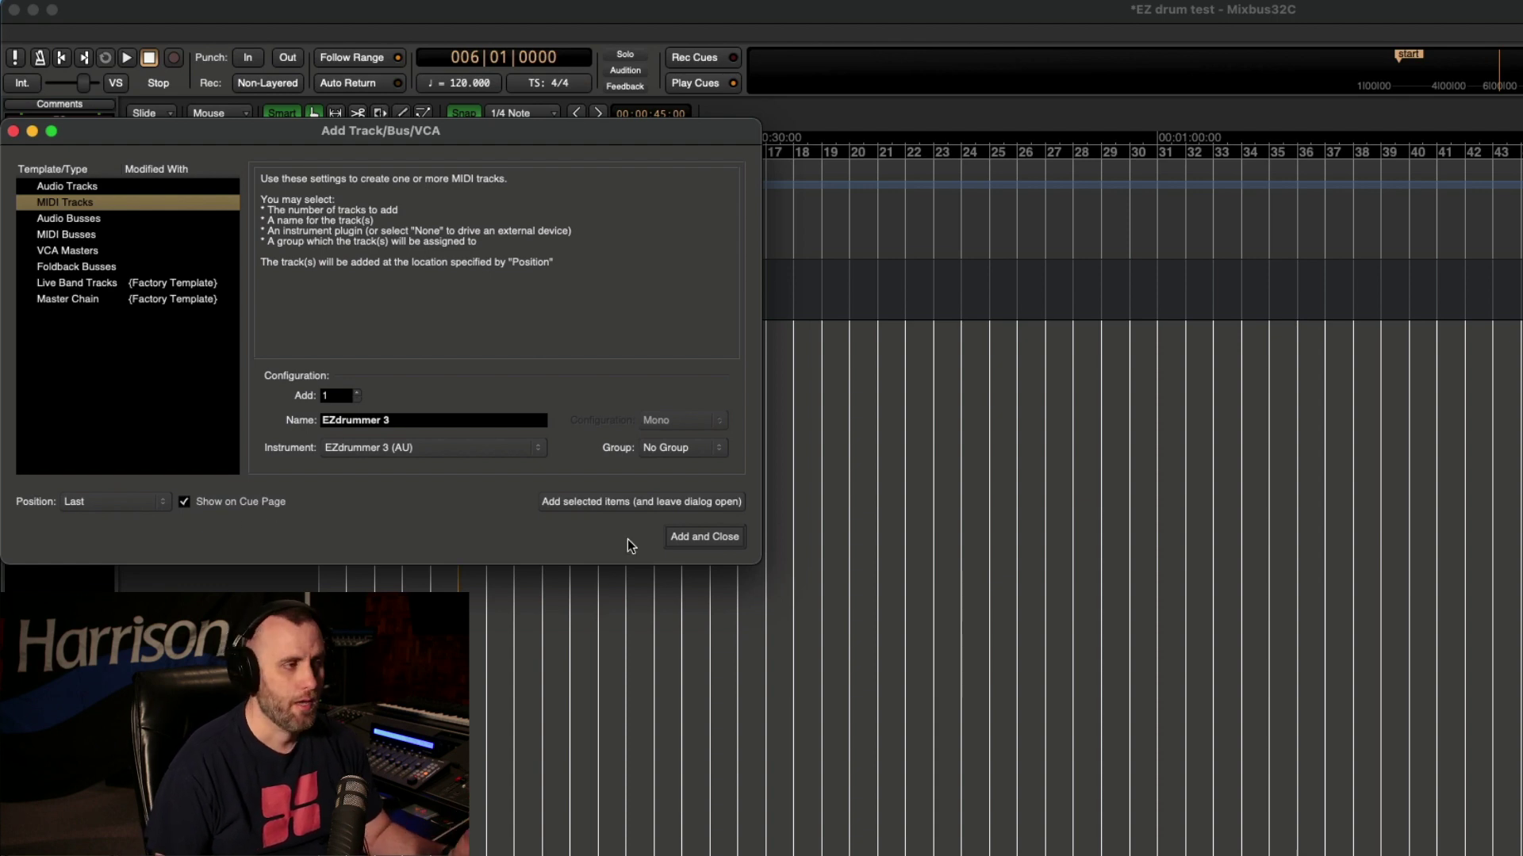
click(719, 537)
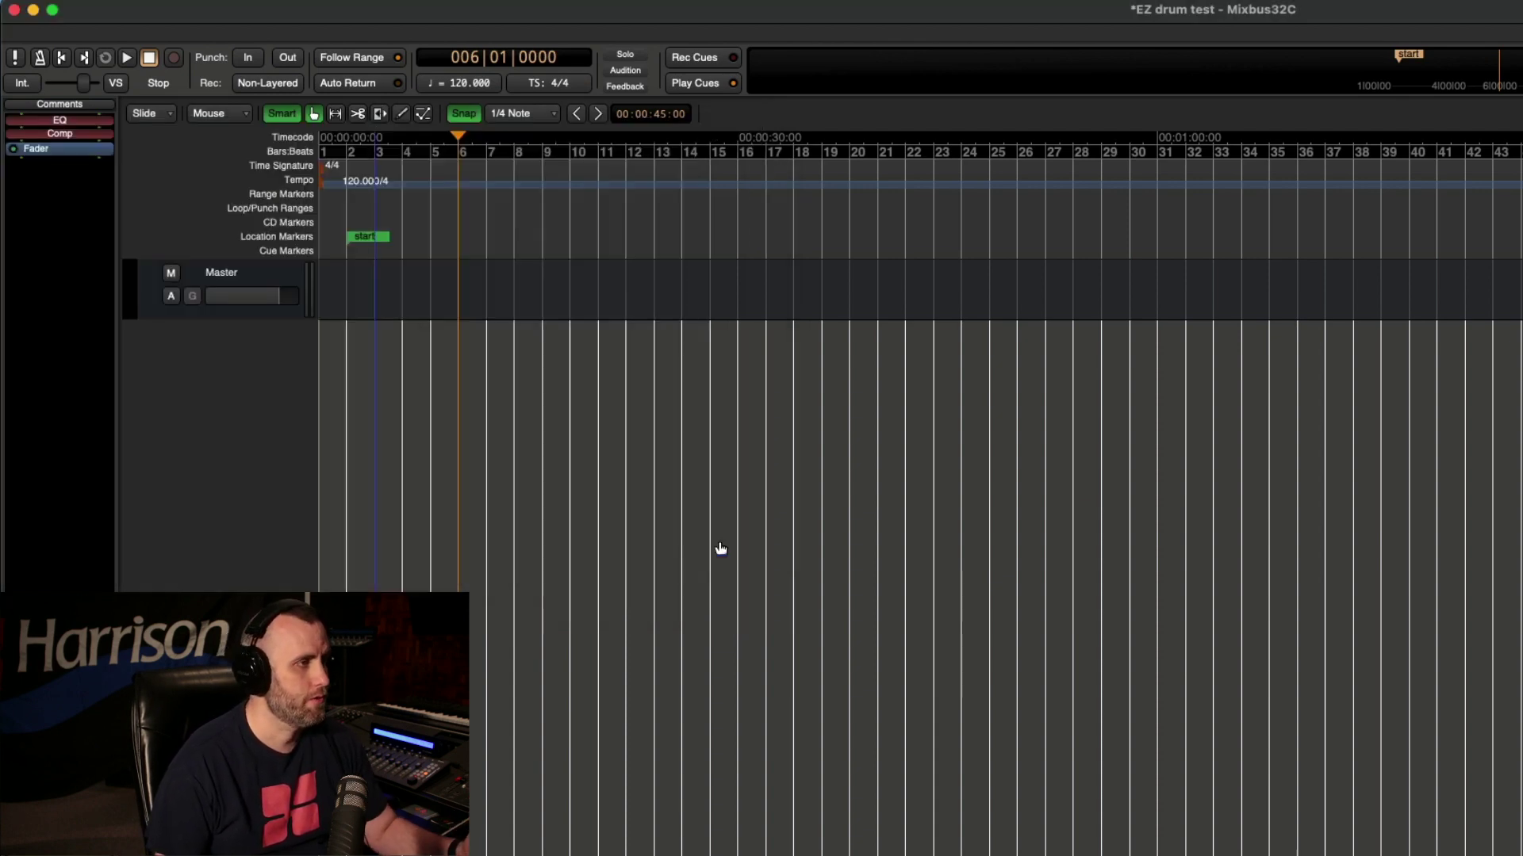
Show the Cue page with its content sidebar and open the track's EZdrummer 3 plugin window.
key(alt+g)
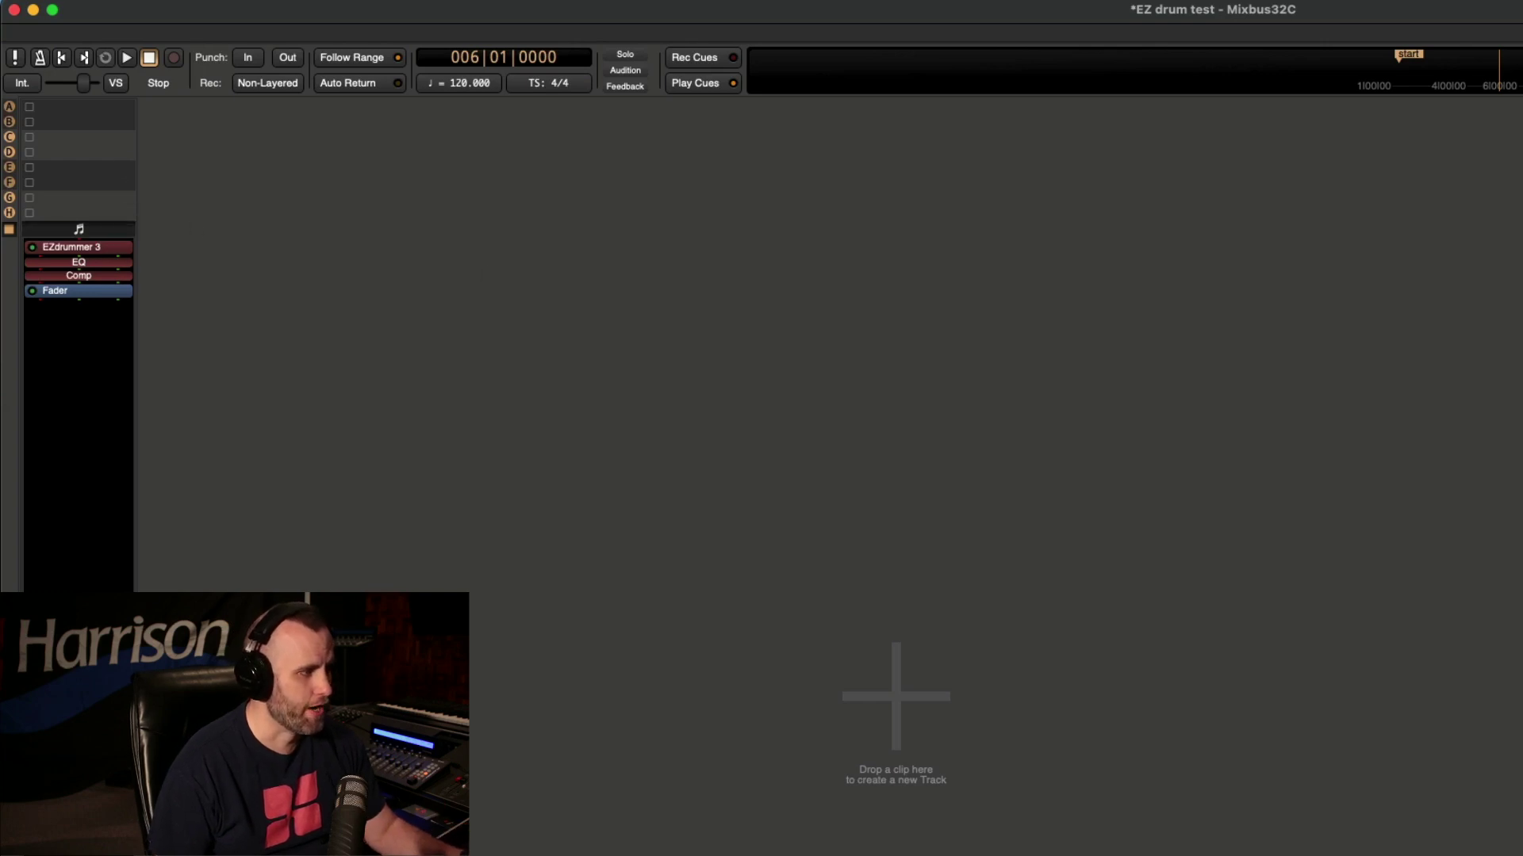
key(ctrl+super+f)
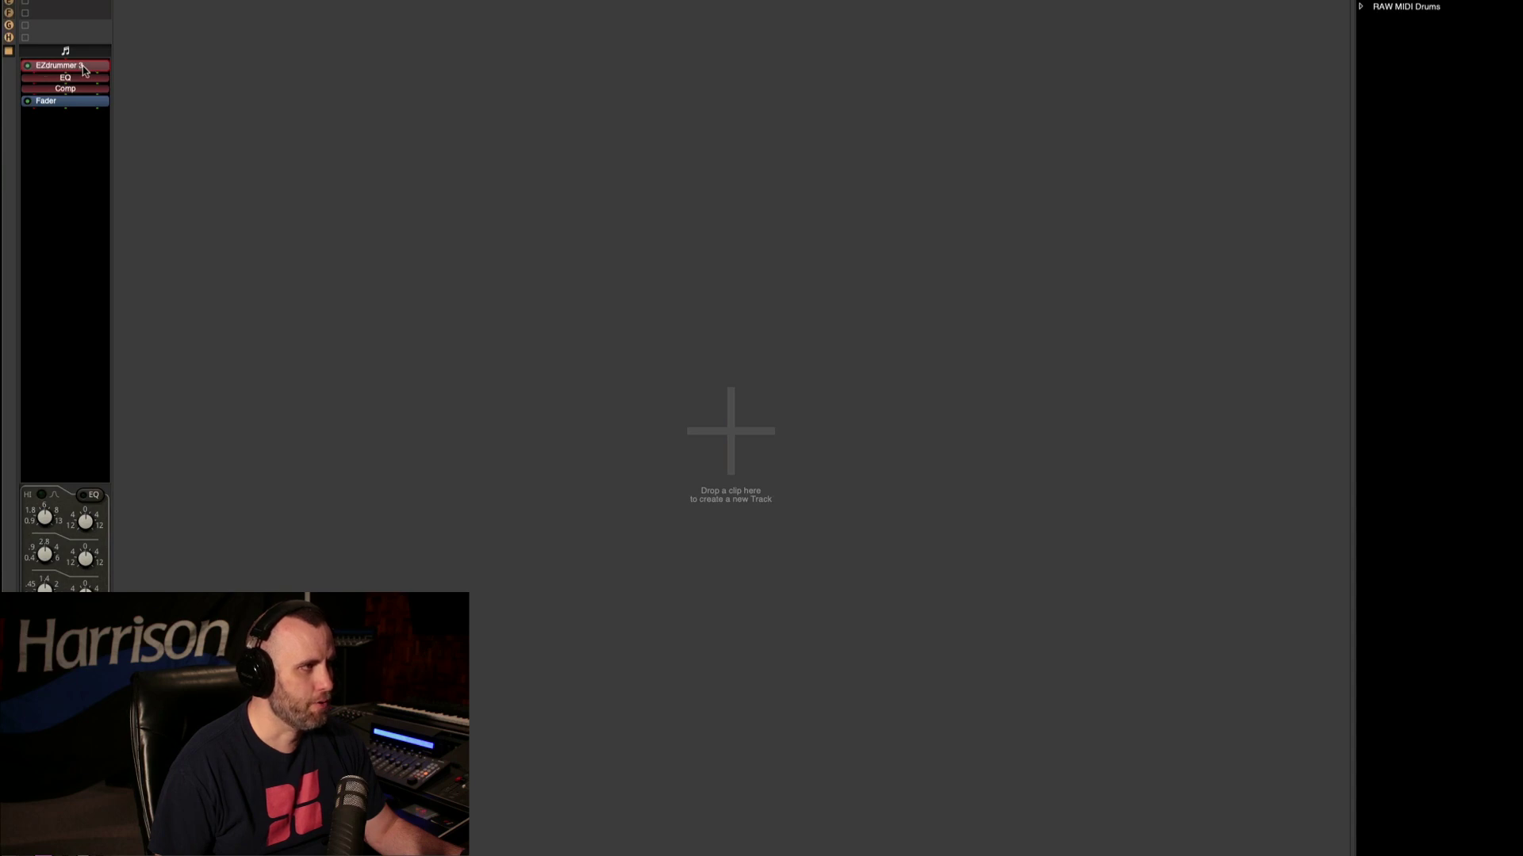
double_click(83, 69)
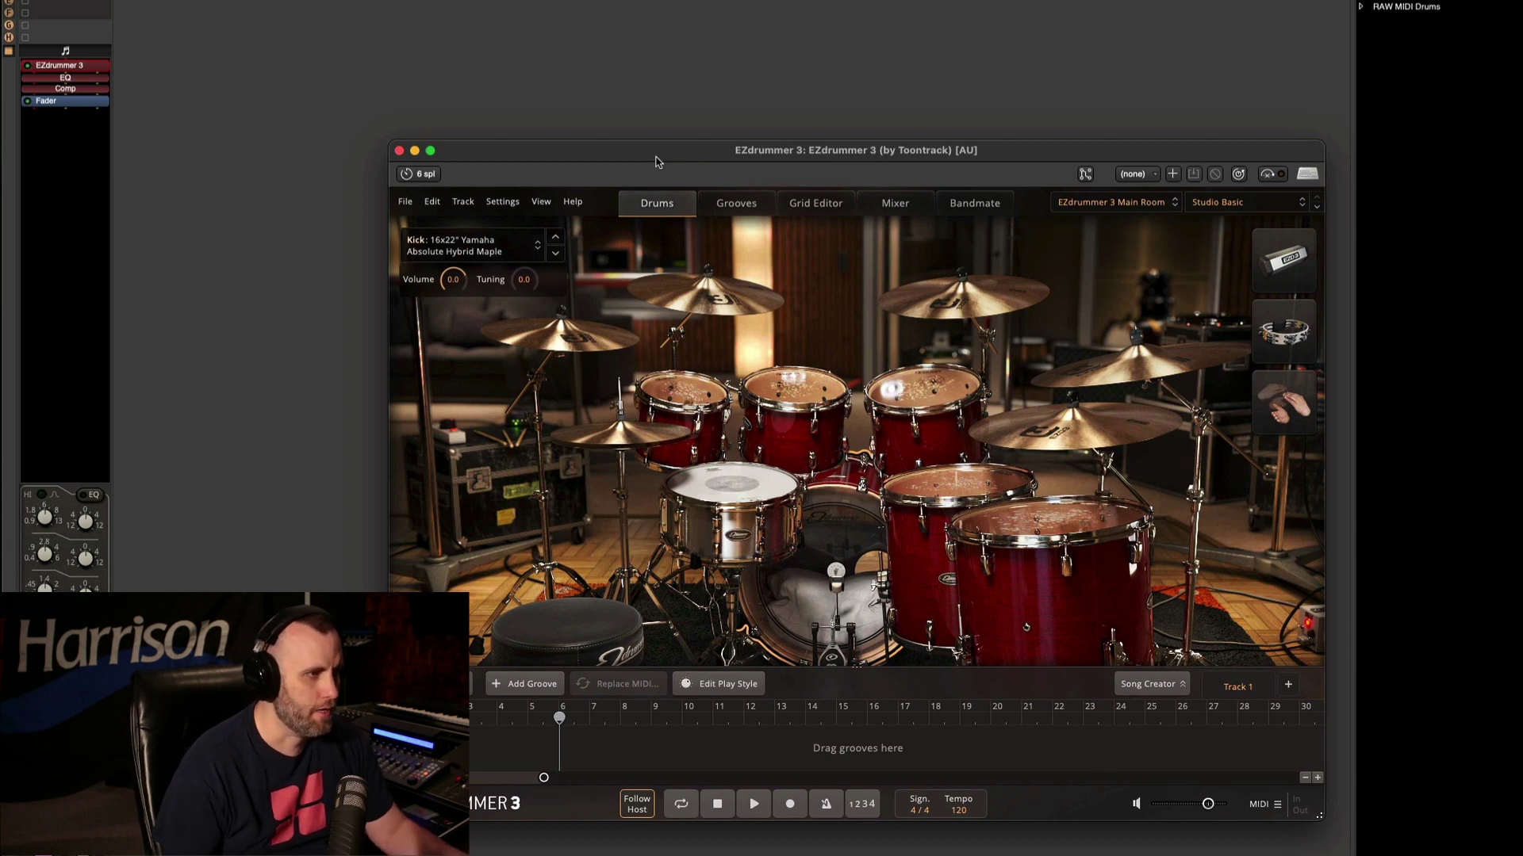
Load the EZdrummer 3 Main Room library, giving the Studio Basic kit.
click(1100, 204)
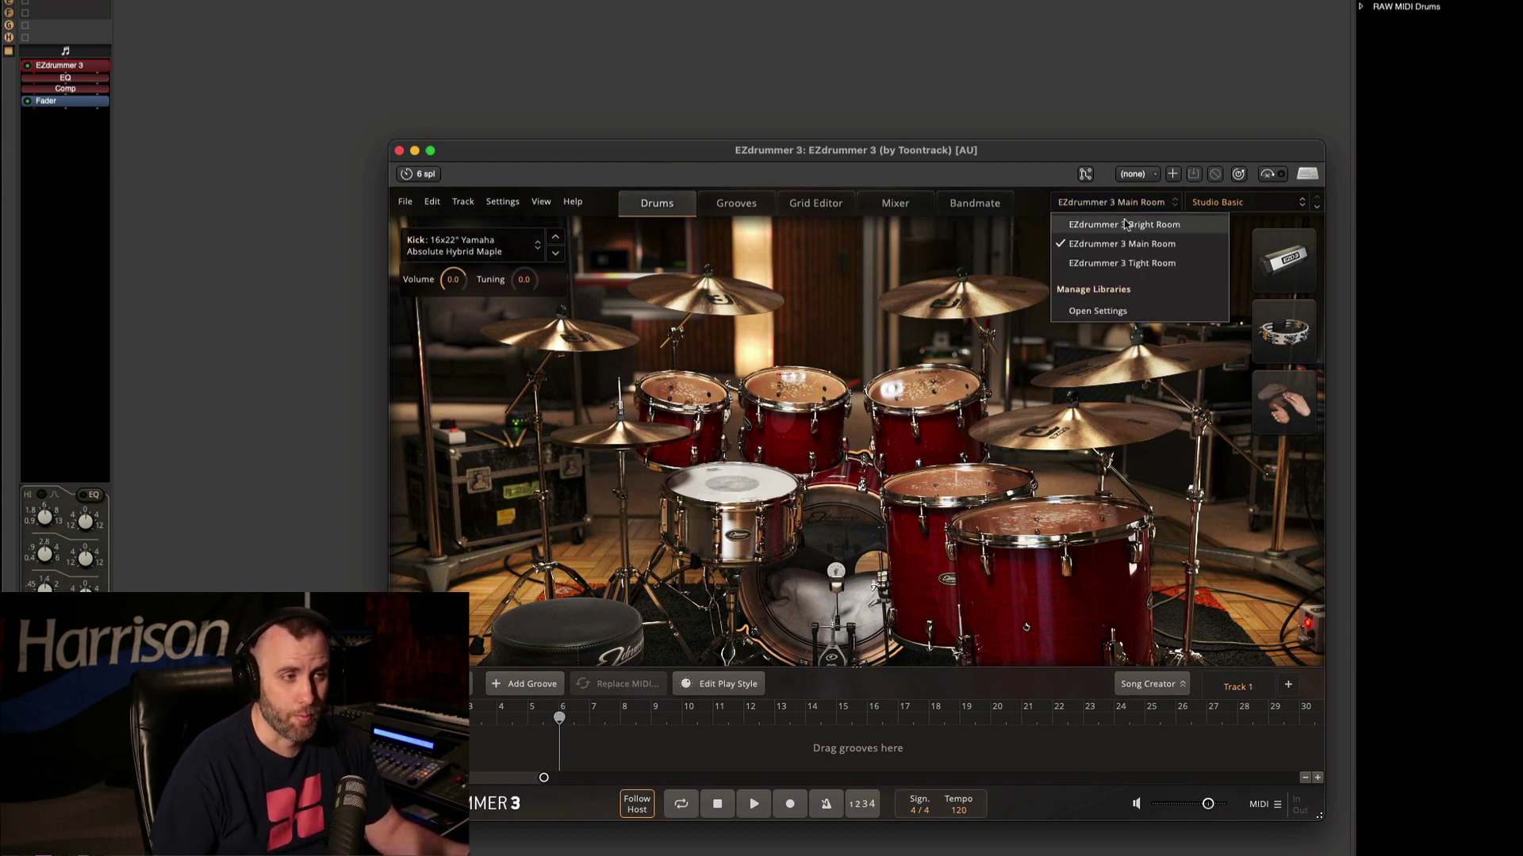
click(1157, 252)
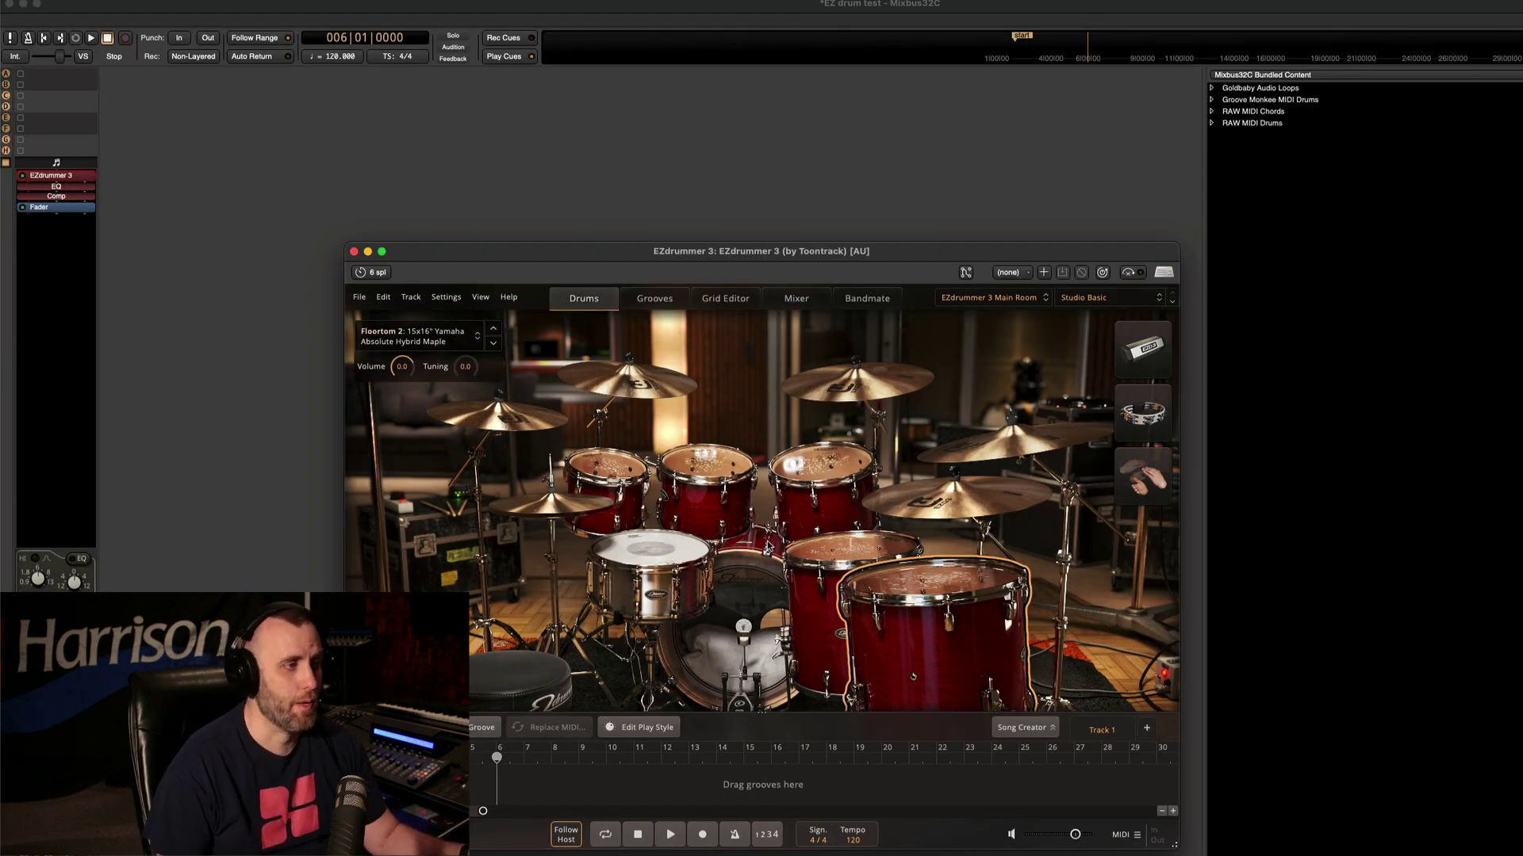
In the Grooves browser, audition the Radio Rock 112 BPM verse groove and drop it into cue slot A.
click(651, 306)
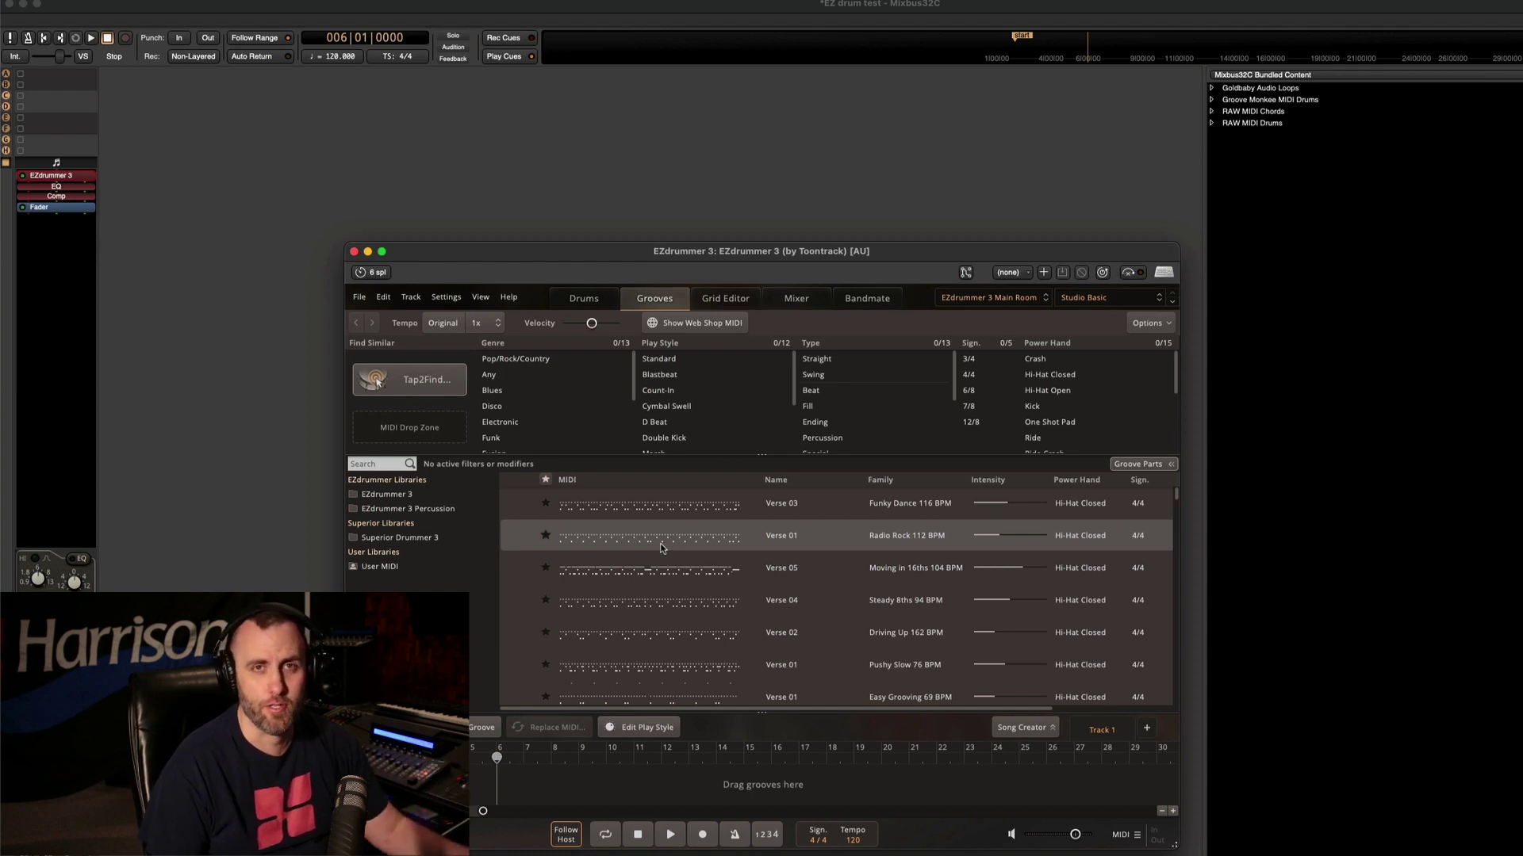
click(517, 537)
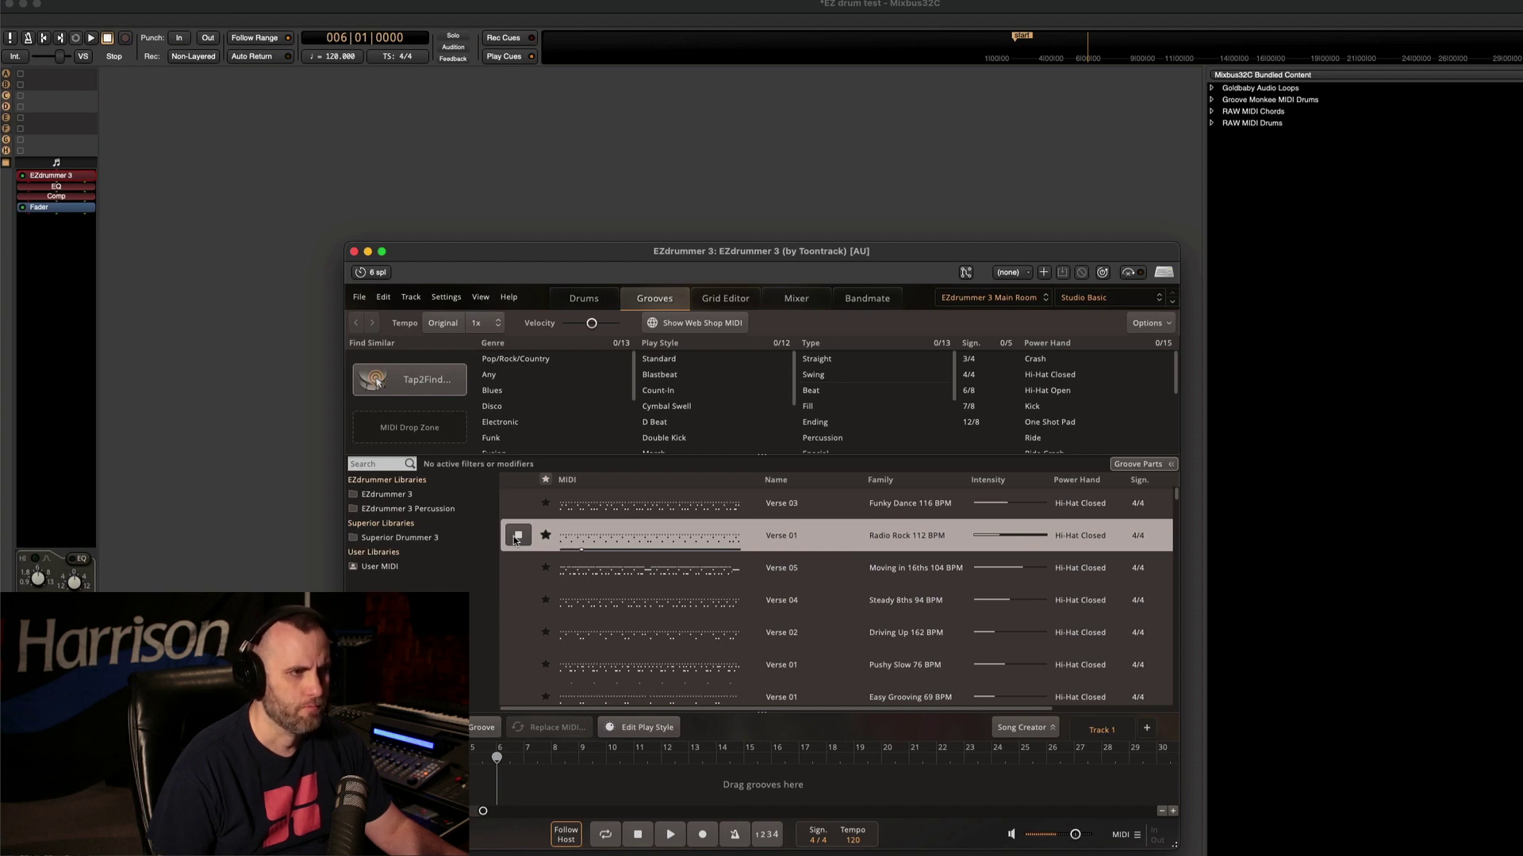
click(517, 537)
drag(583, 543, 66, 77)
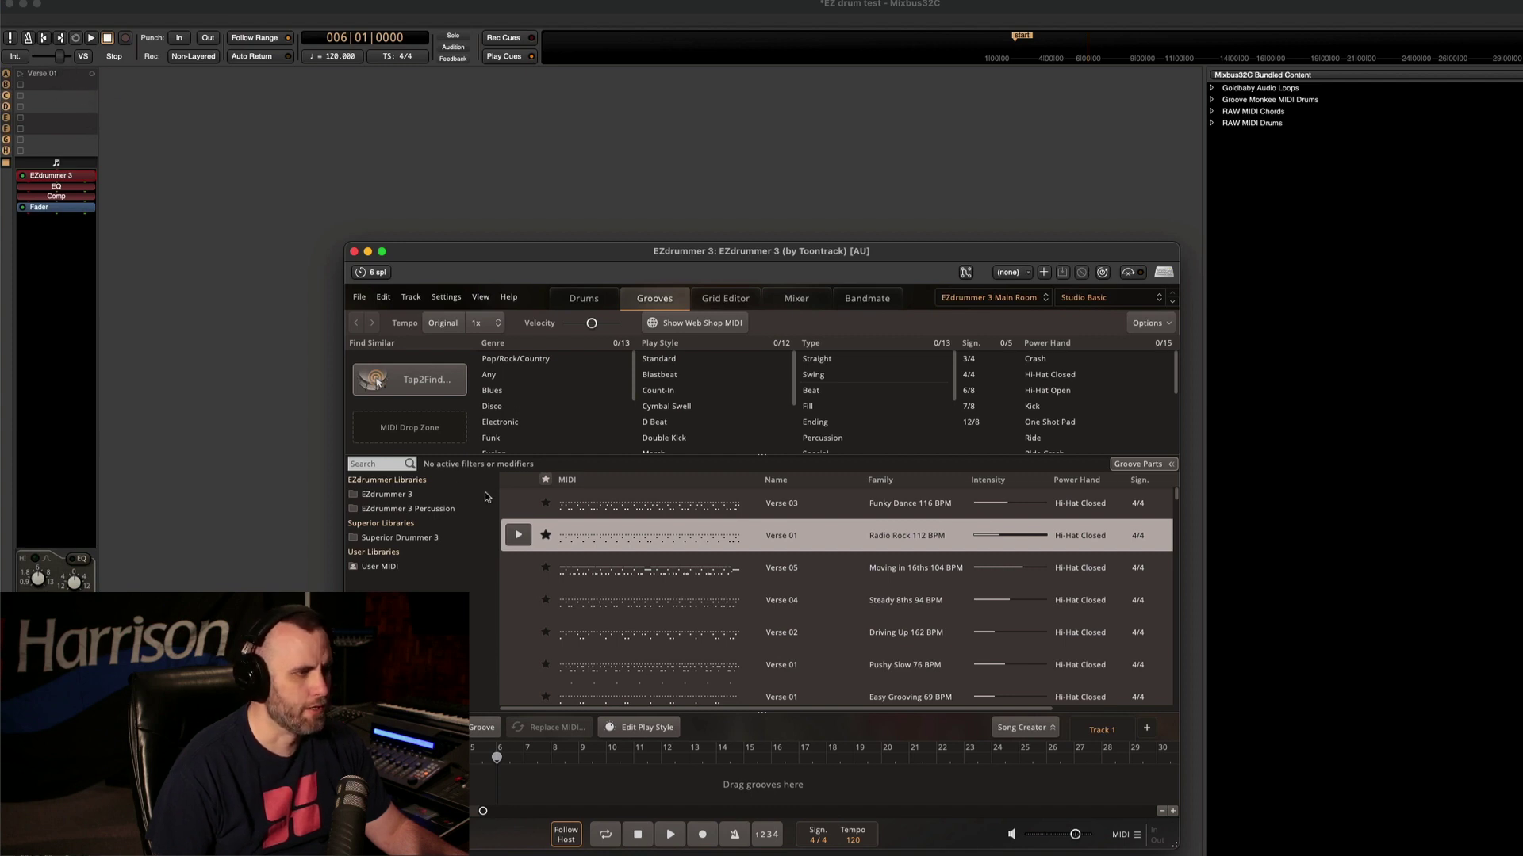
Audition Pushy Slow 76 BPM and Easy Grooving 69 BPM, placing Easy Grooving in cue slot B.
scroll(606, 645, down, 1)
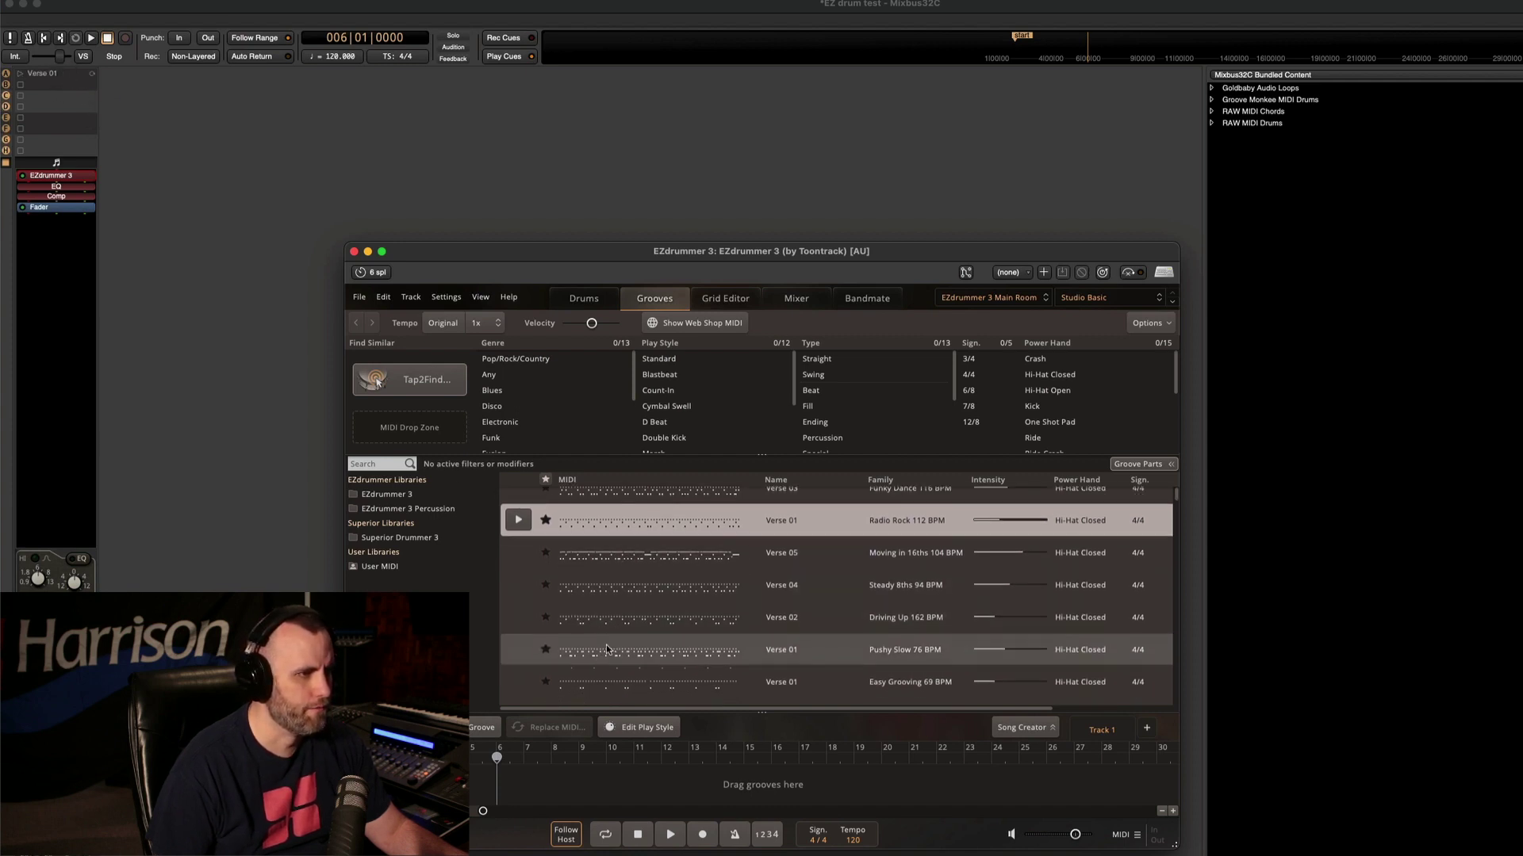
scroll(606, 644, down, 1)
click(580, 635)
click(506, 631)
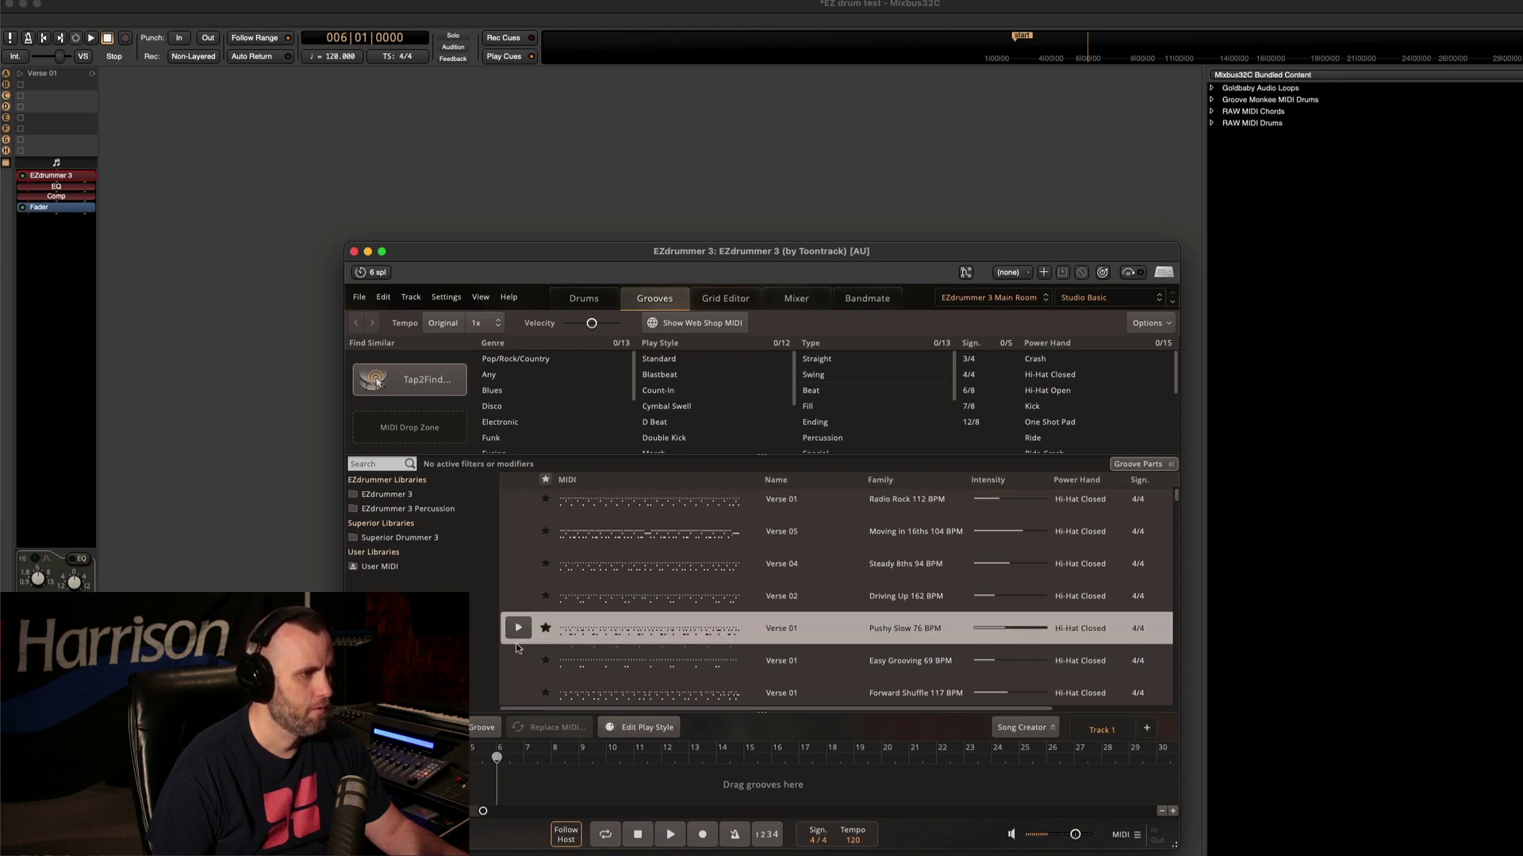
click(521, 660)
click(520, 660)
drag(609, 666, 70, 86)
Audition the Straight in Half 100 BPM groove and drop it into cue slot C.
scroll(550, 588, down, 6)
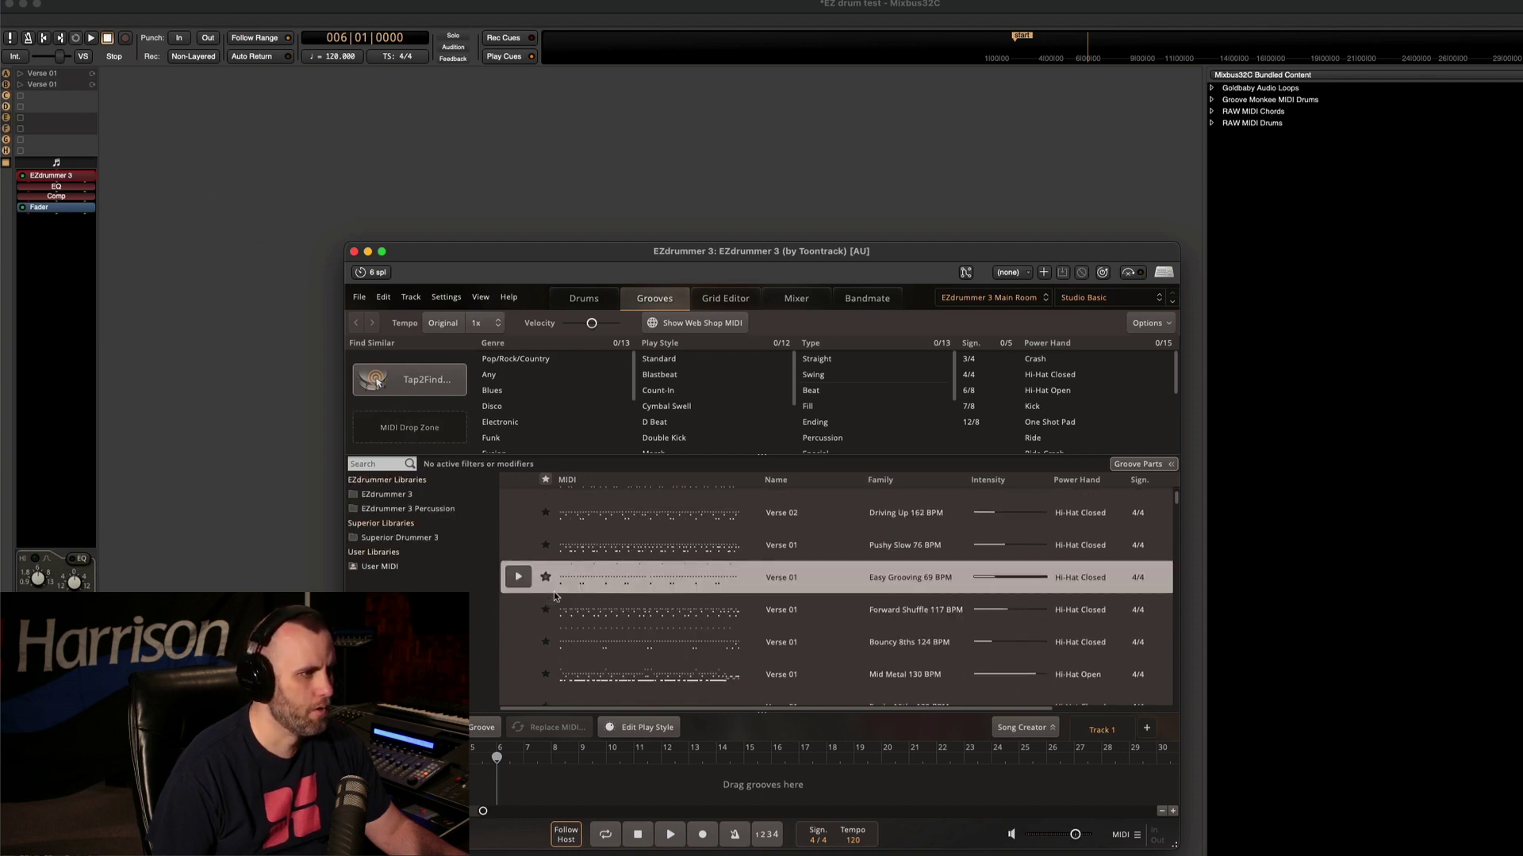
click(519, 624)
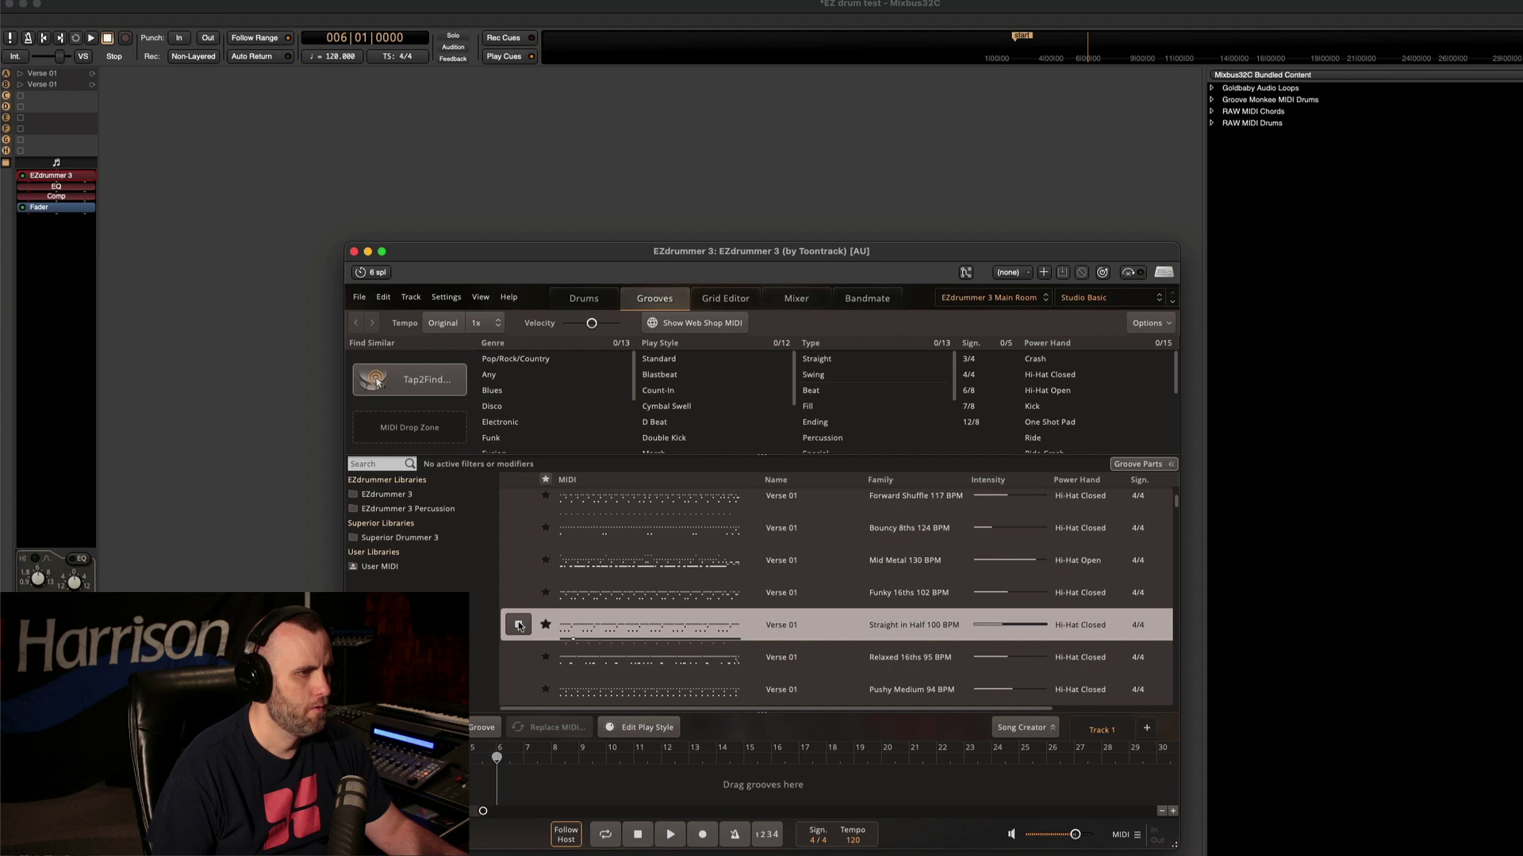
click(520, 625)
drag(603, 626, 51, 96)
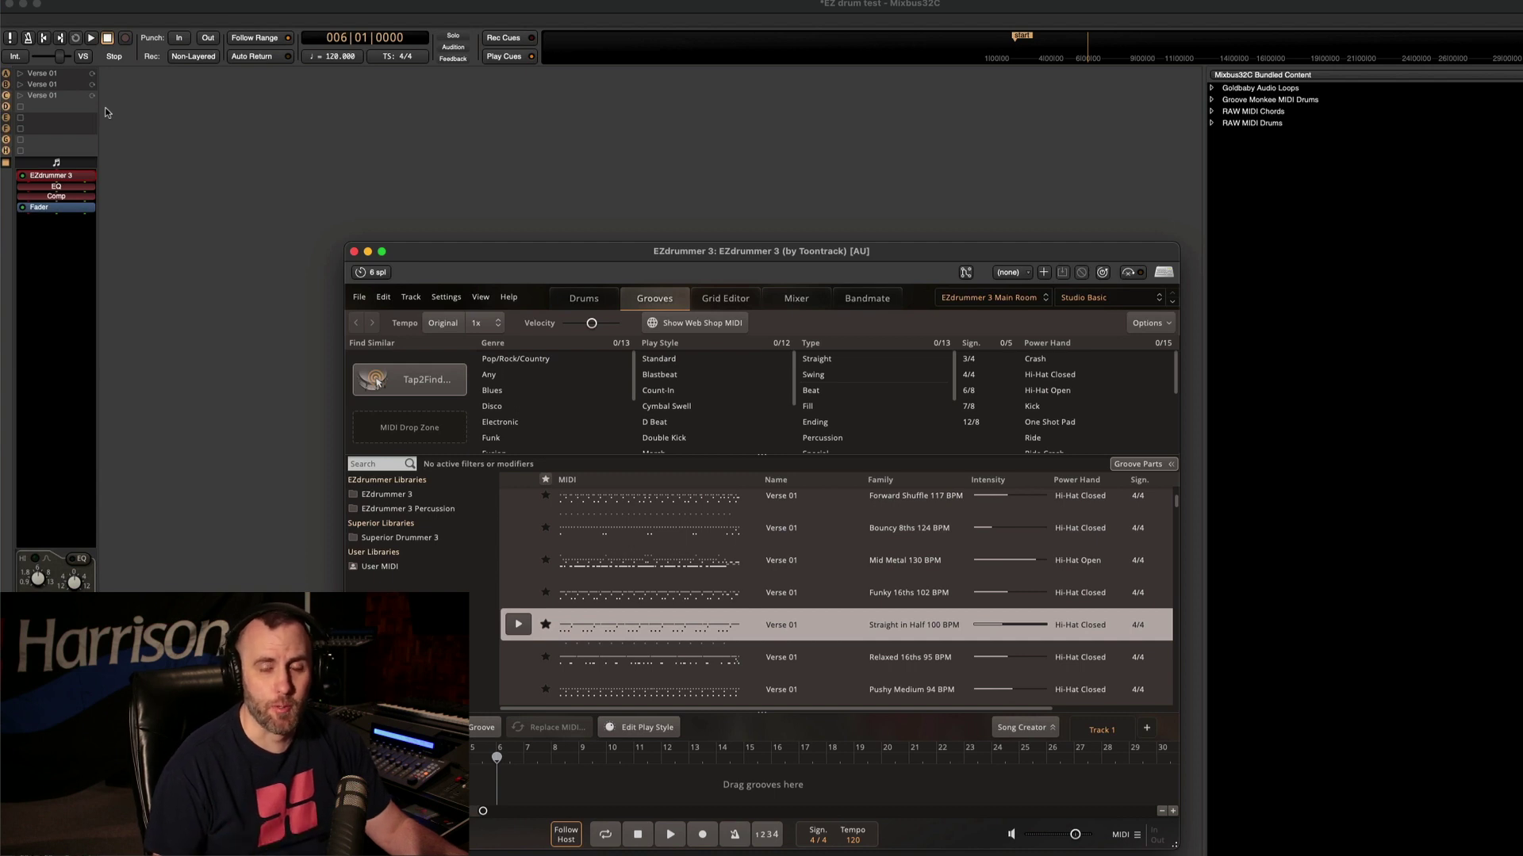
Filter the grooves to fills and drop Fills 05 and Fills 02 into cue slots E and F.
click(807, 406)
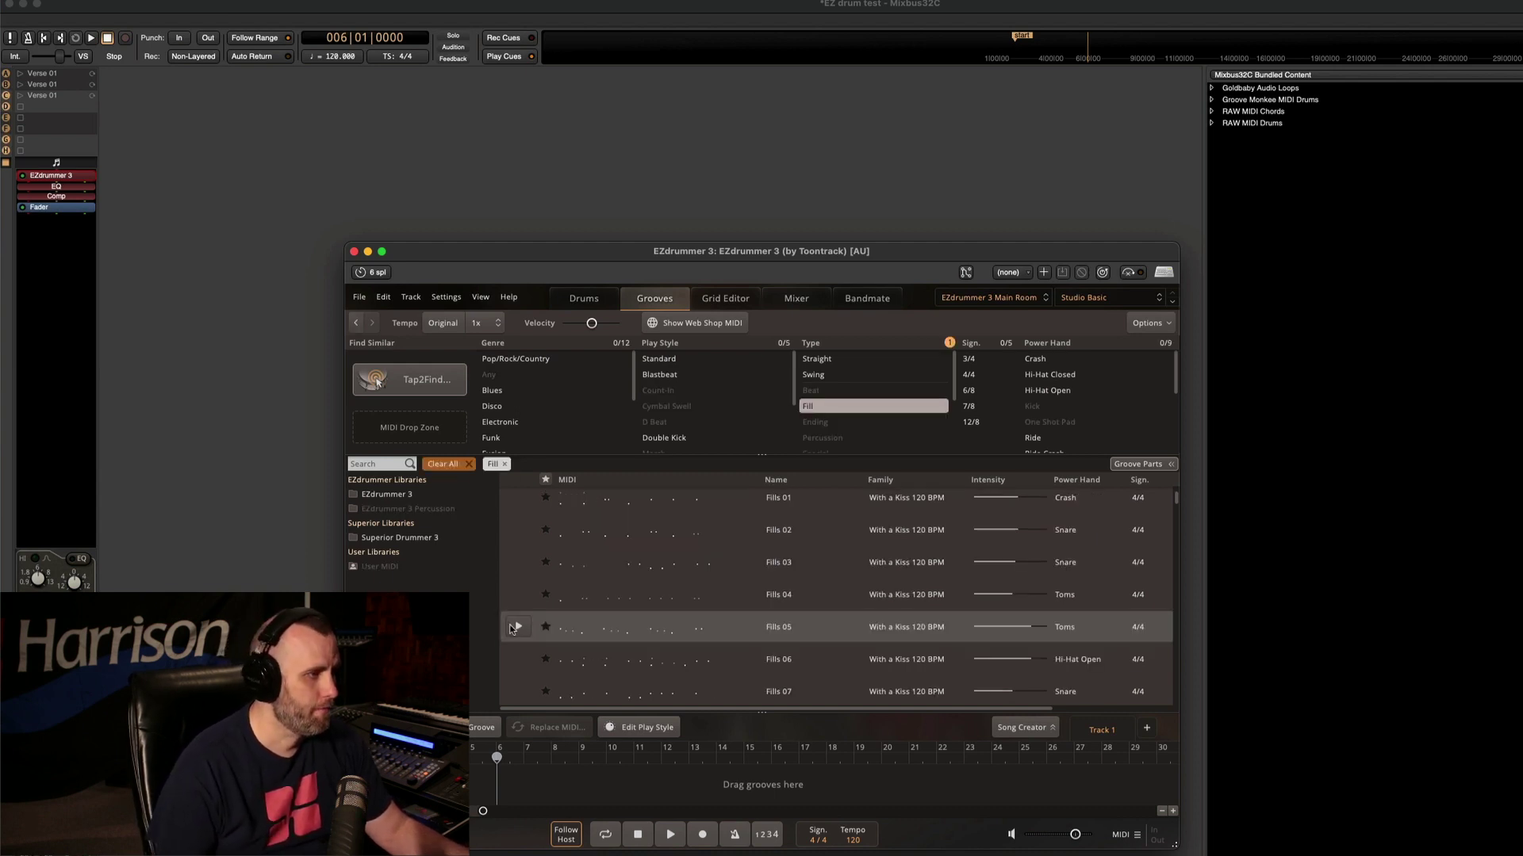
click(518, 628)
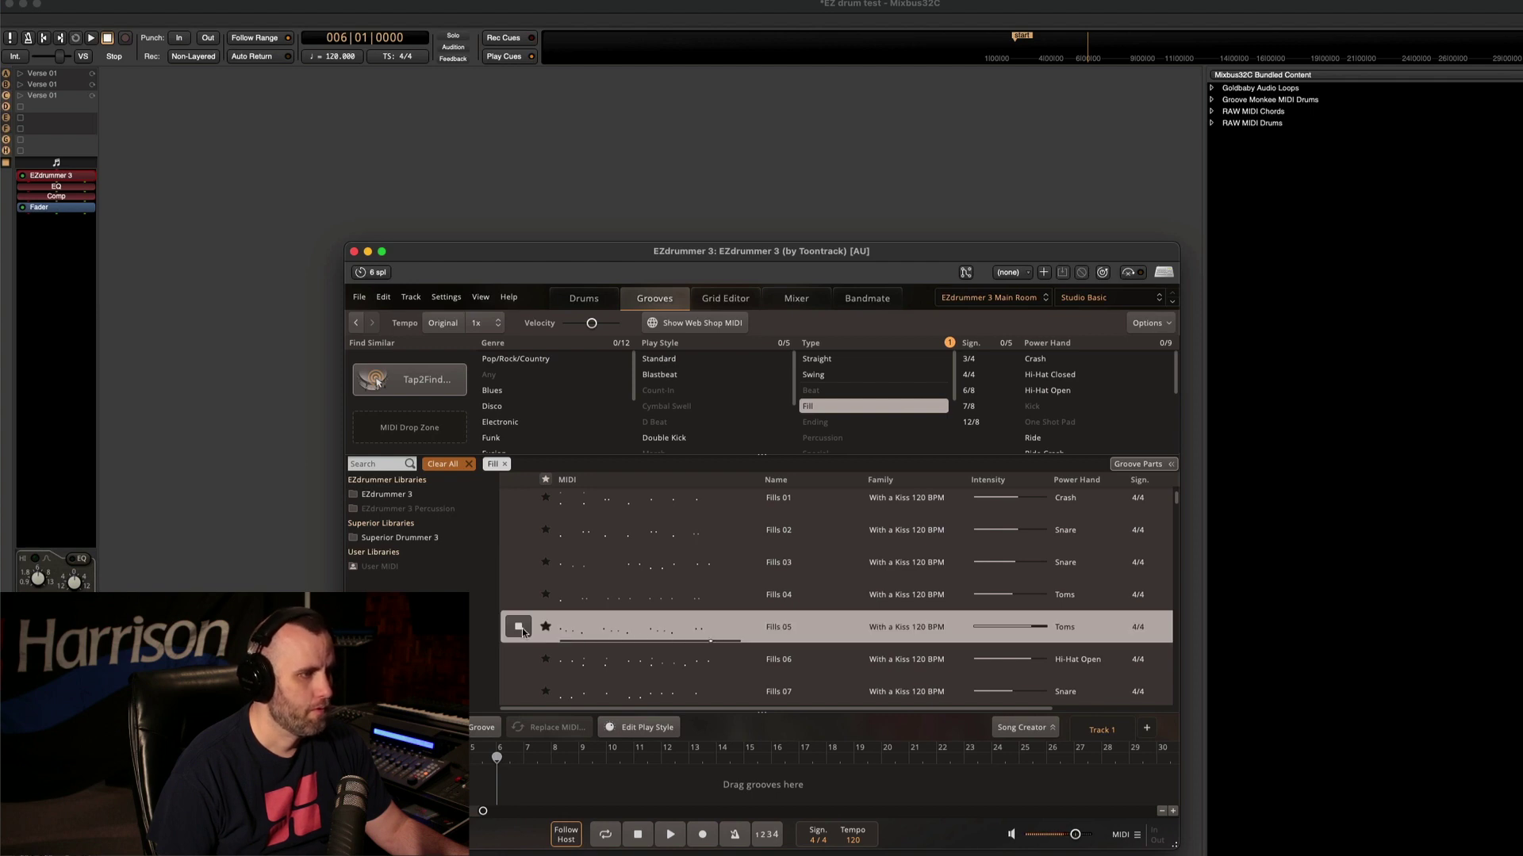
drag(642, 631, 77, 119)
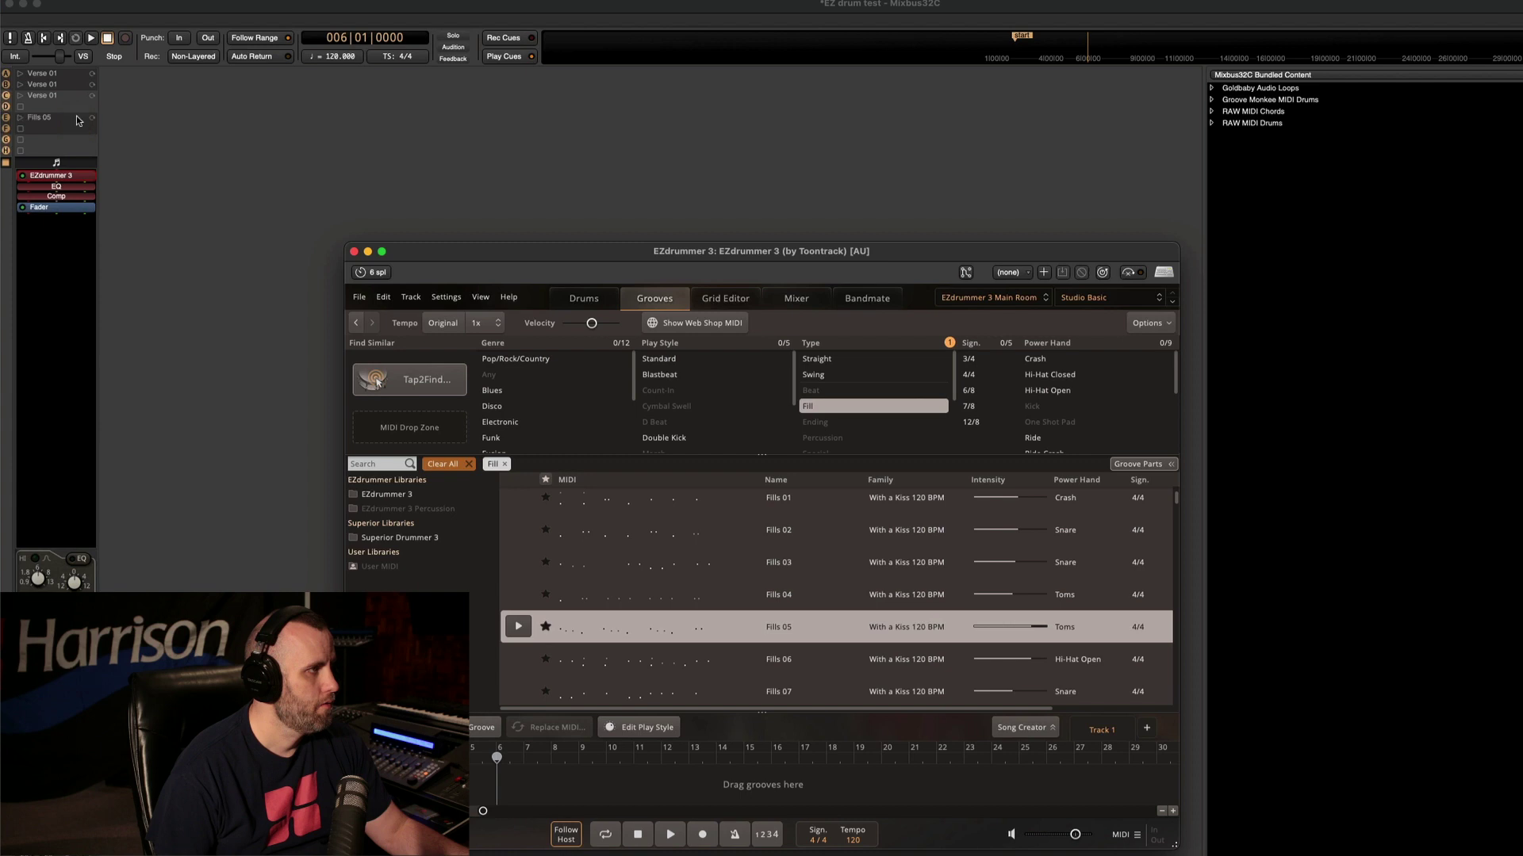
click(524, 530)
click(526, 531)
drag(576, 532, 63, 128)
Drop Fills 07 into cue slot G and bring the Mixbus window back to the front.
scroll(557, 651, down, 2)
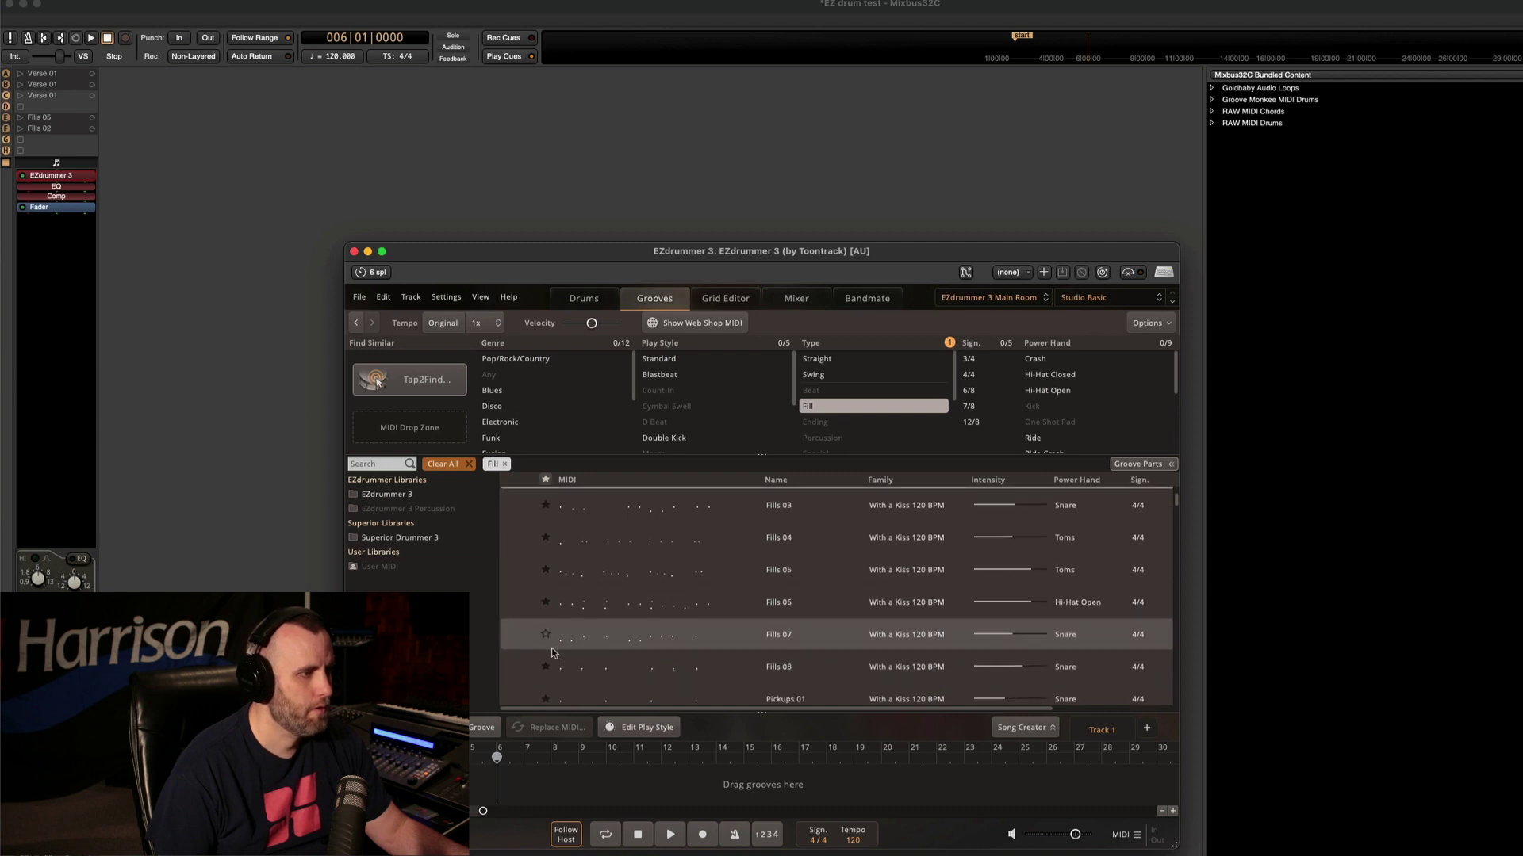
click(527, 638)
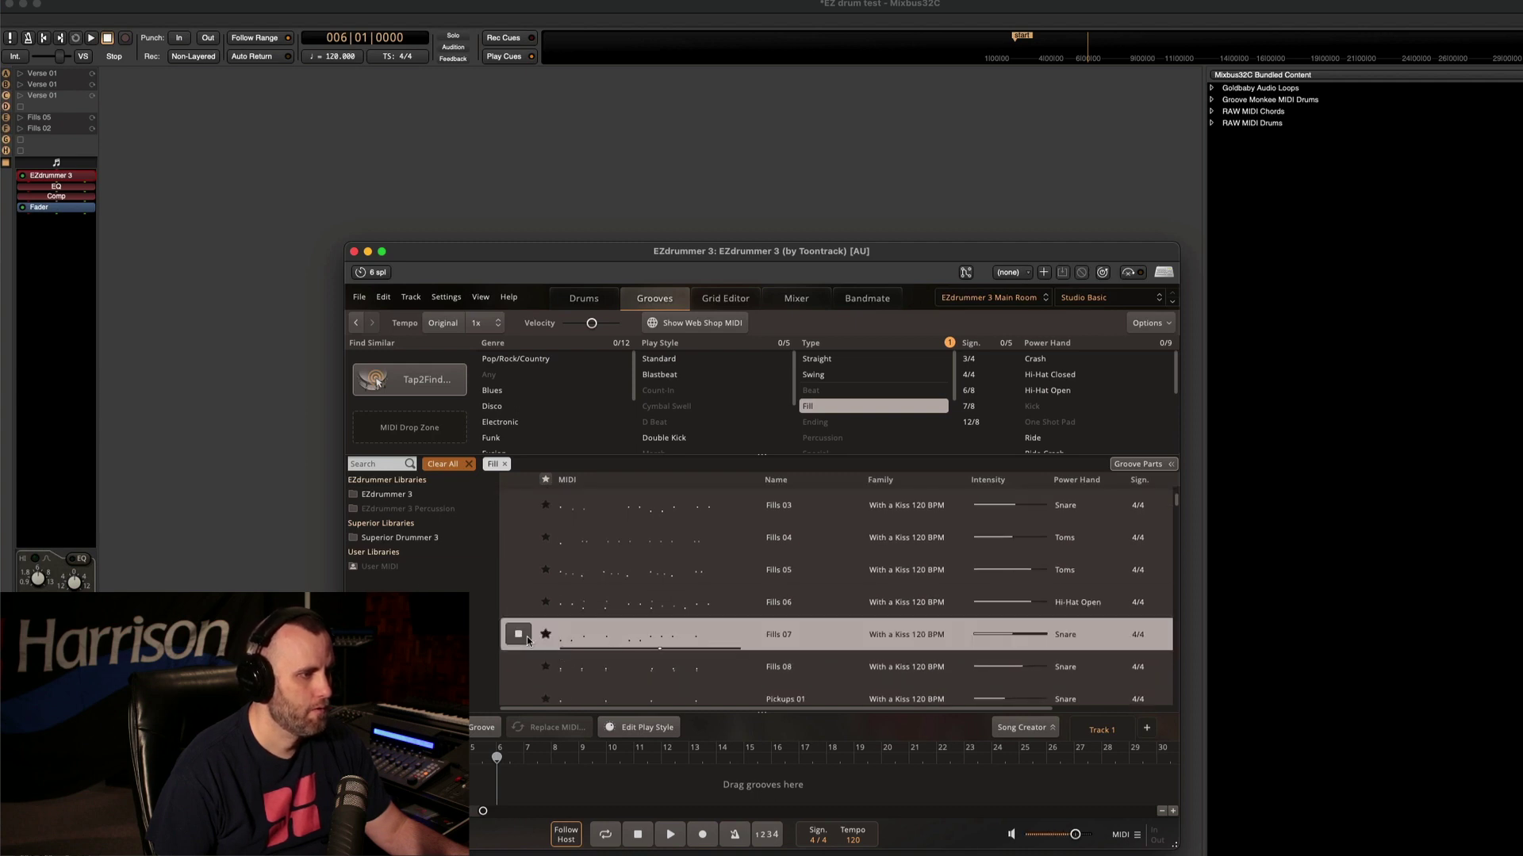
drag(595, 641, 71, 148)
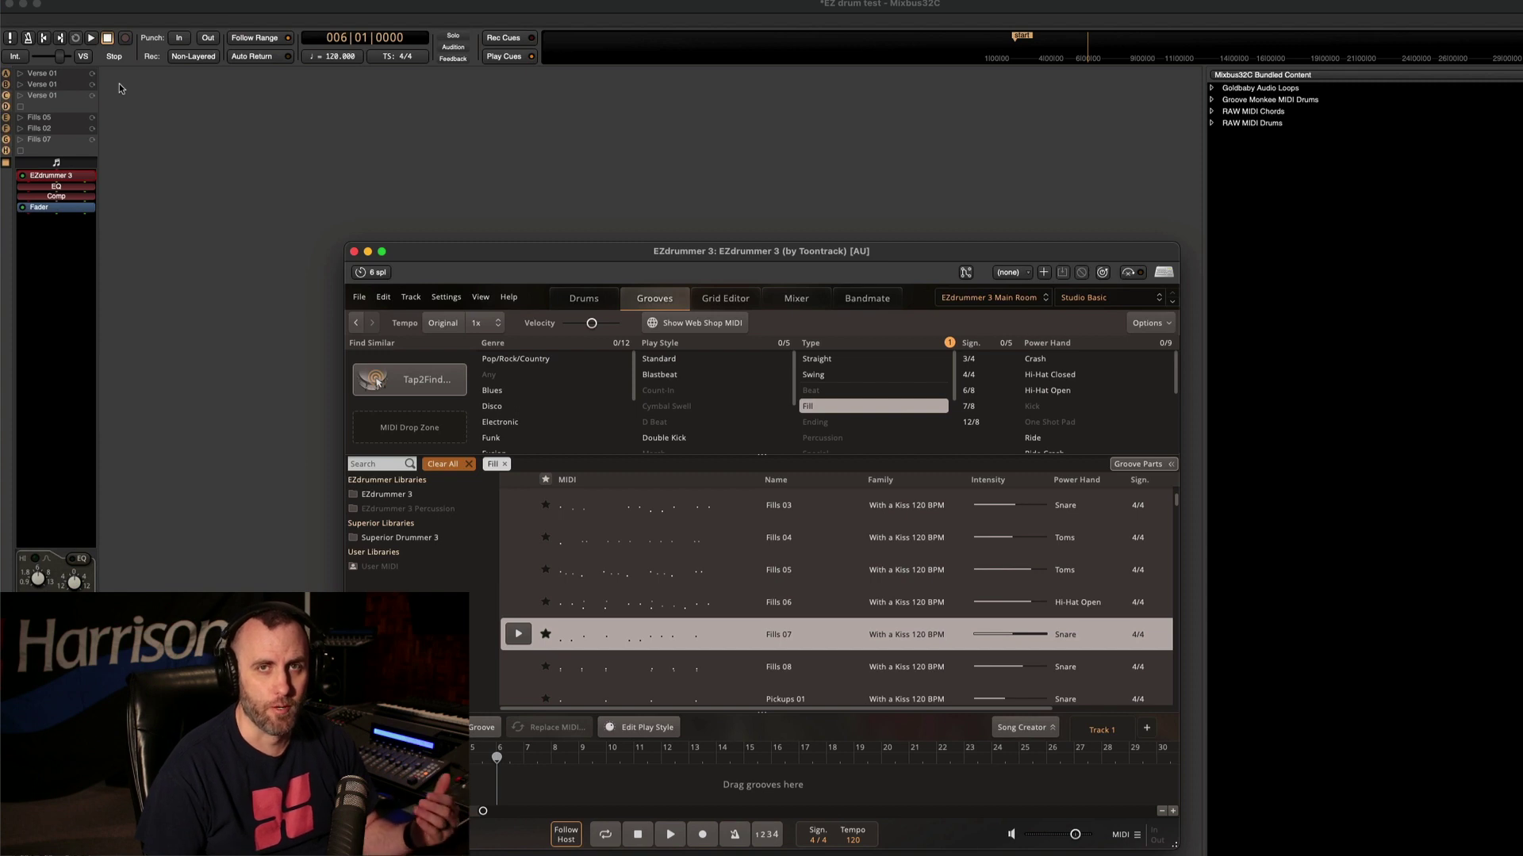
click(69, 75)
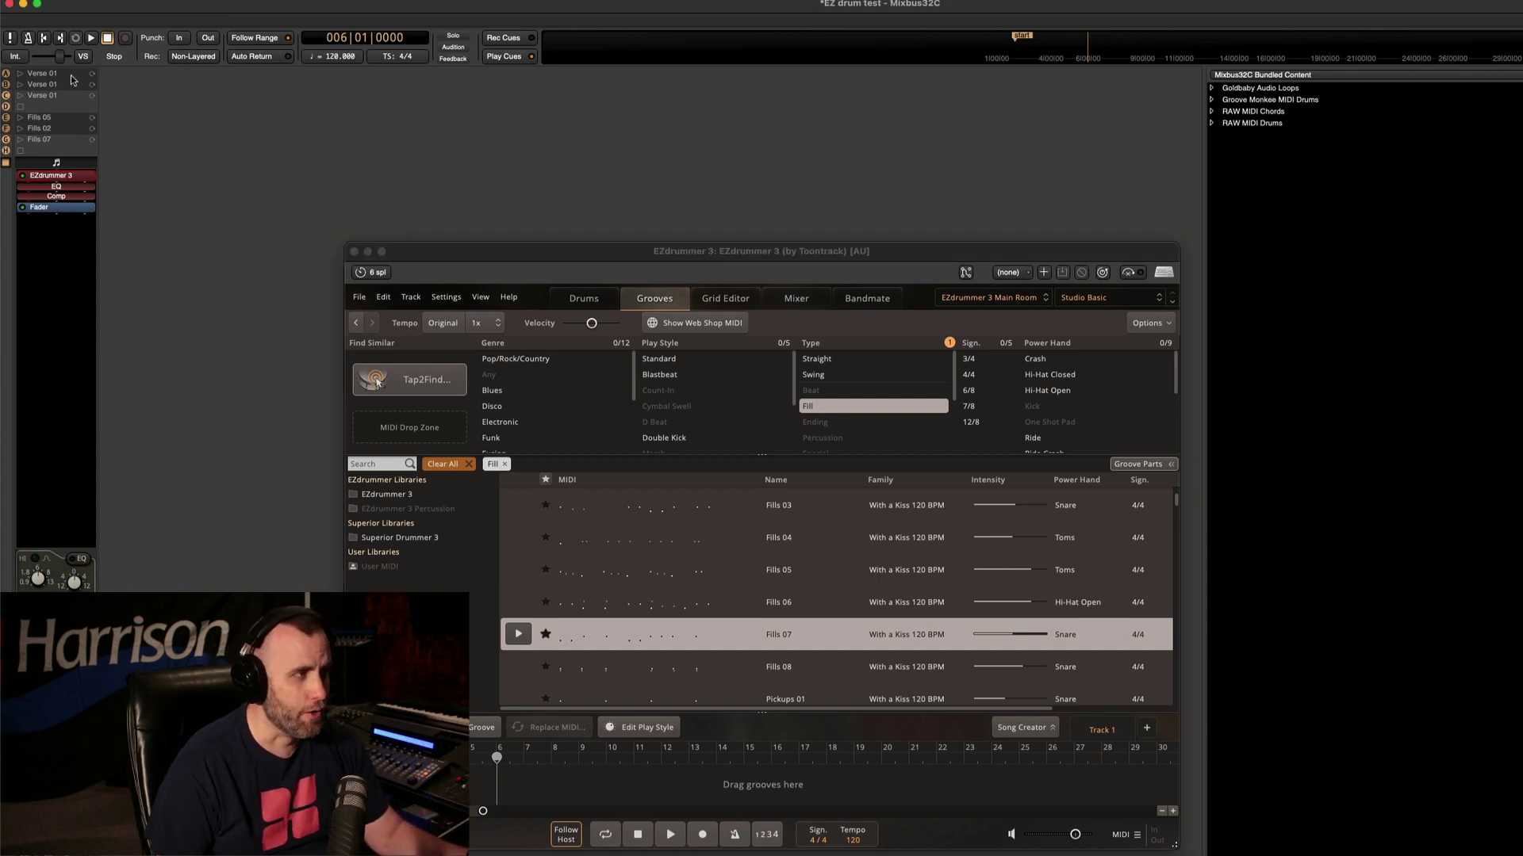
Select the Verse 01 cue and change its follow length from 32 to 12 beats.
click(70, 74)
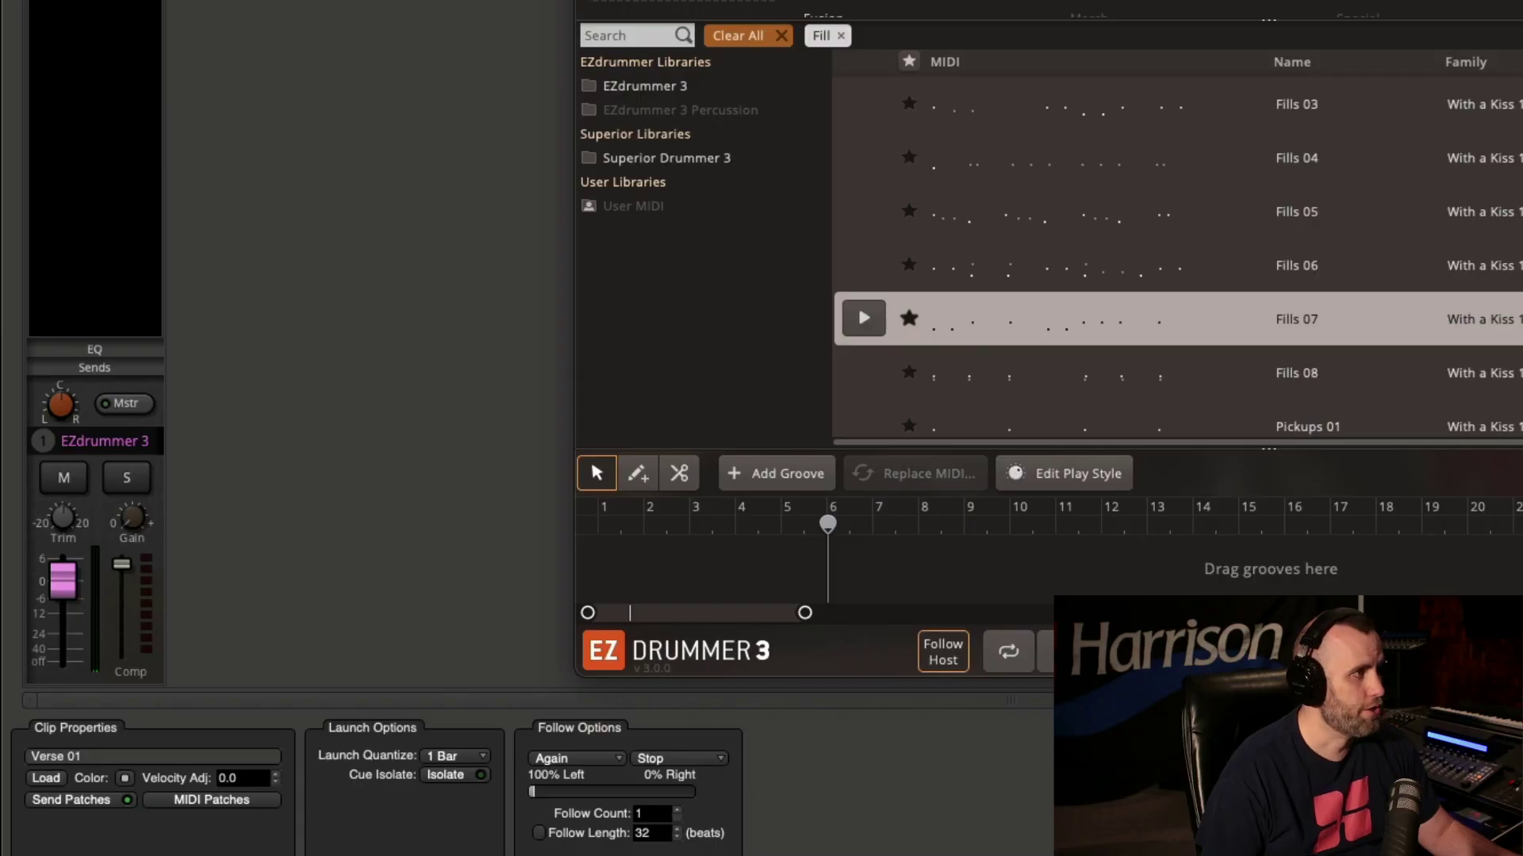
scroll(678, 832, down, 5)
scroll(678, 832, down, 2)
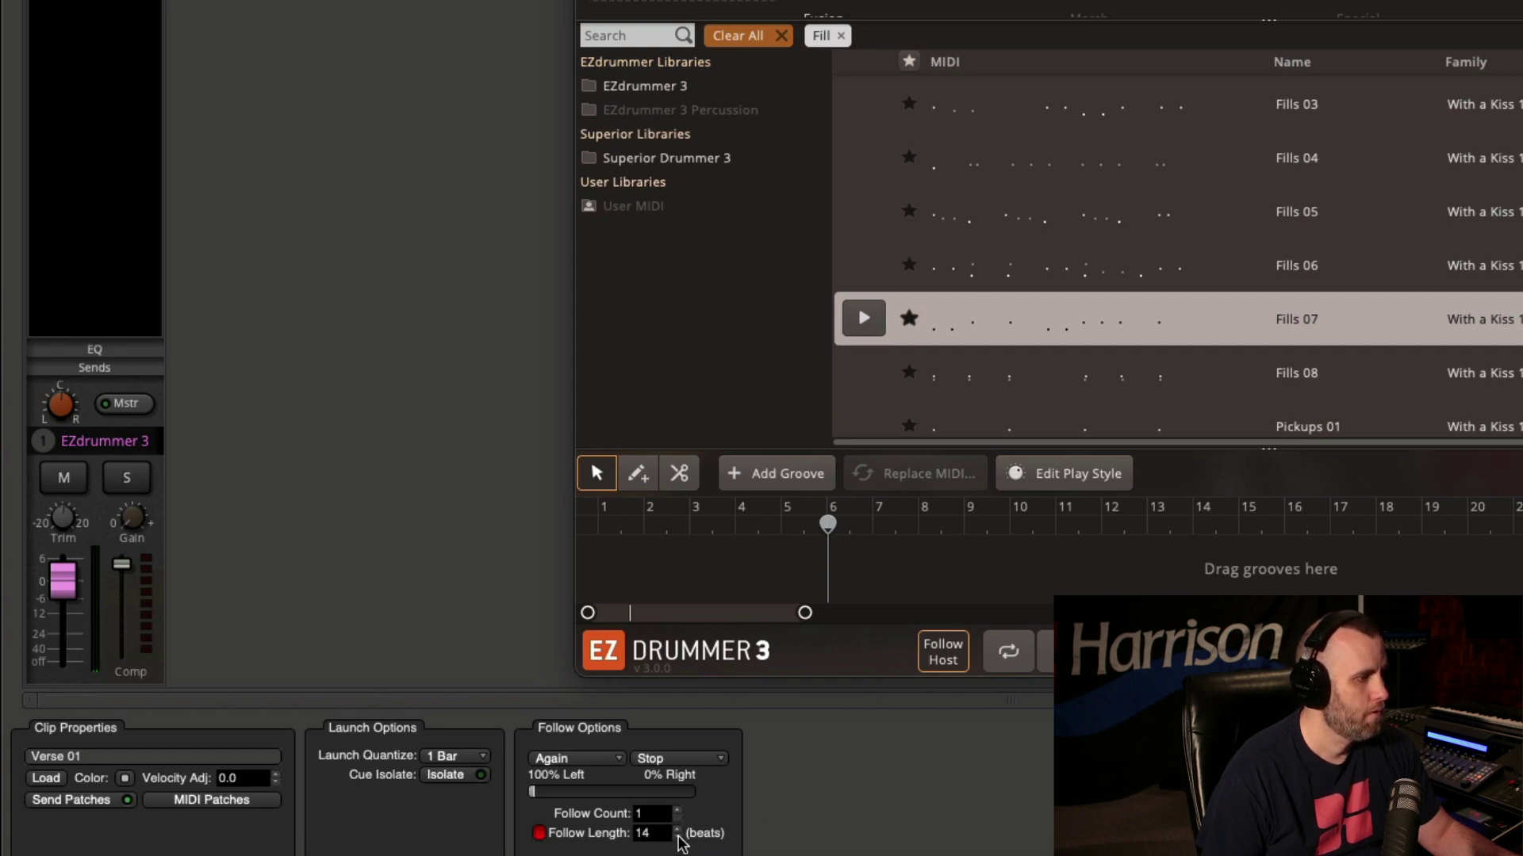
scroll(678, 832, up, 1)
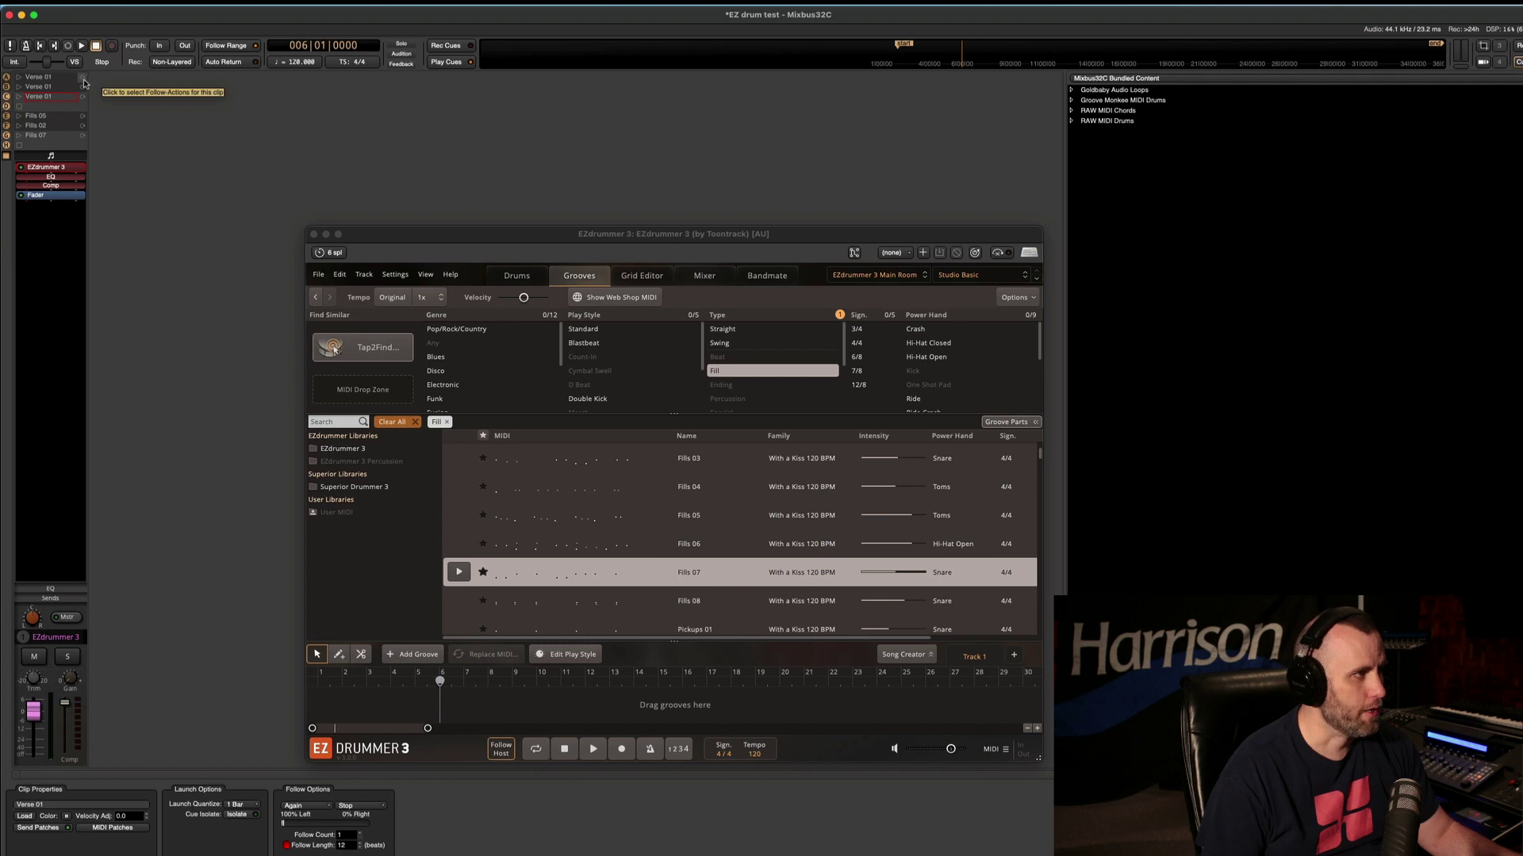
Set the verse cue's follow action to Jump > Multi, targeting Fills 05, Fills 02 and Fills 07.
click(84, 79)
mouse_move(108, 129)
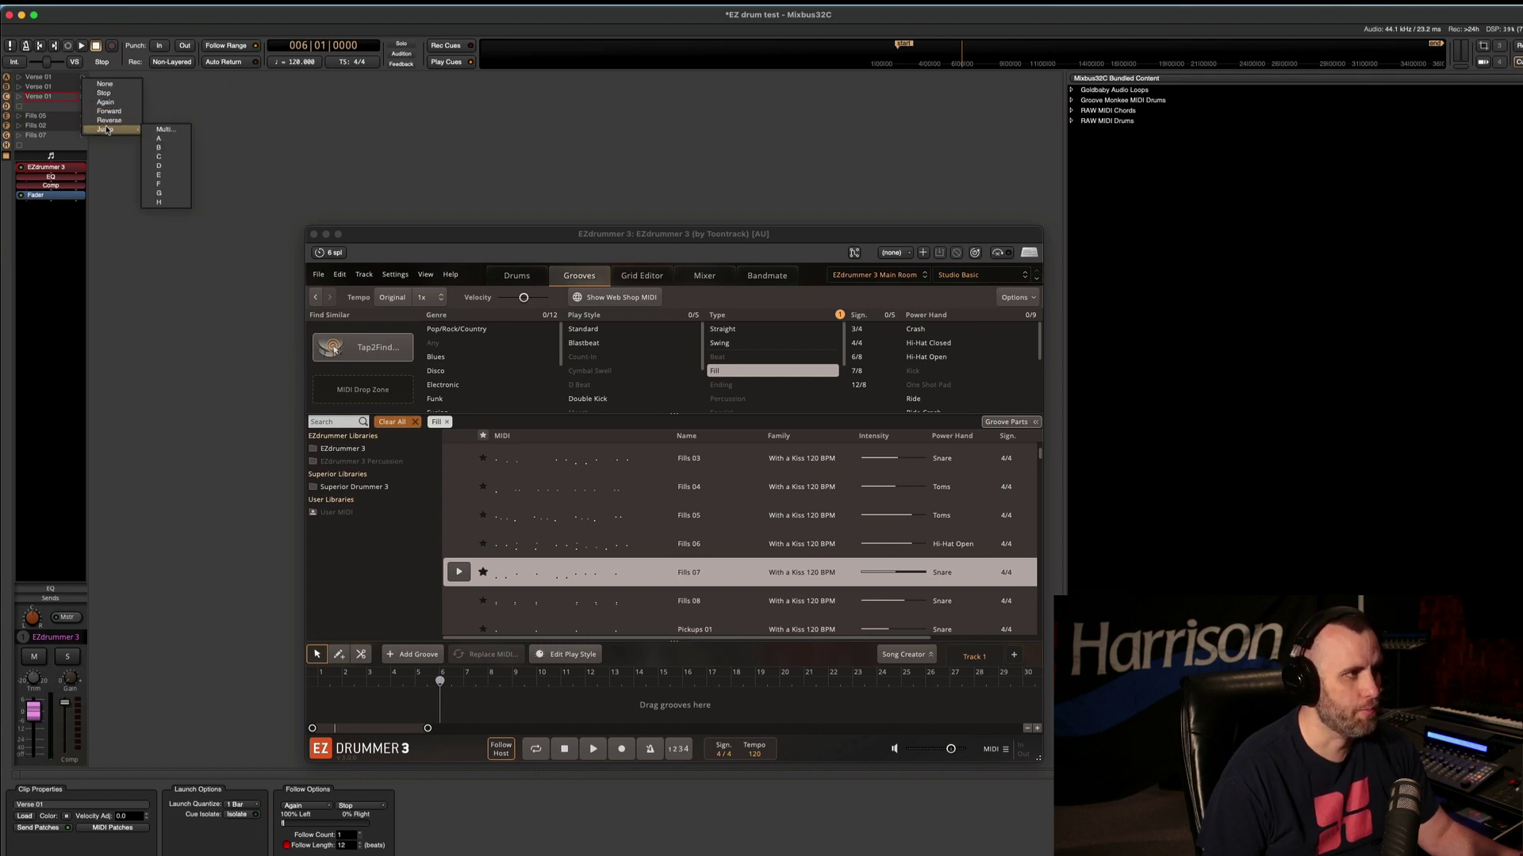
click(164, 129)
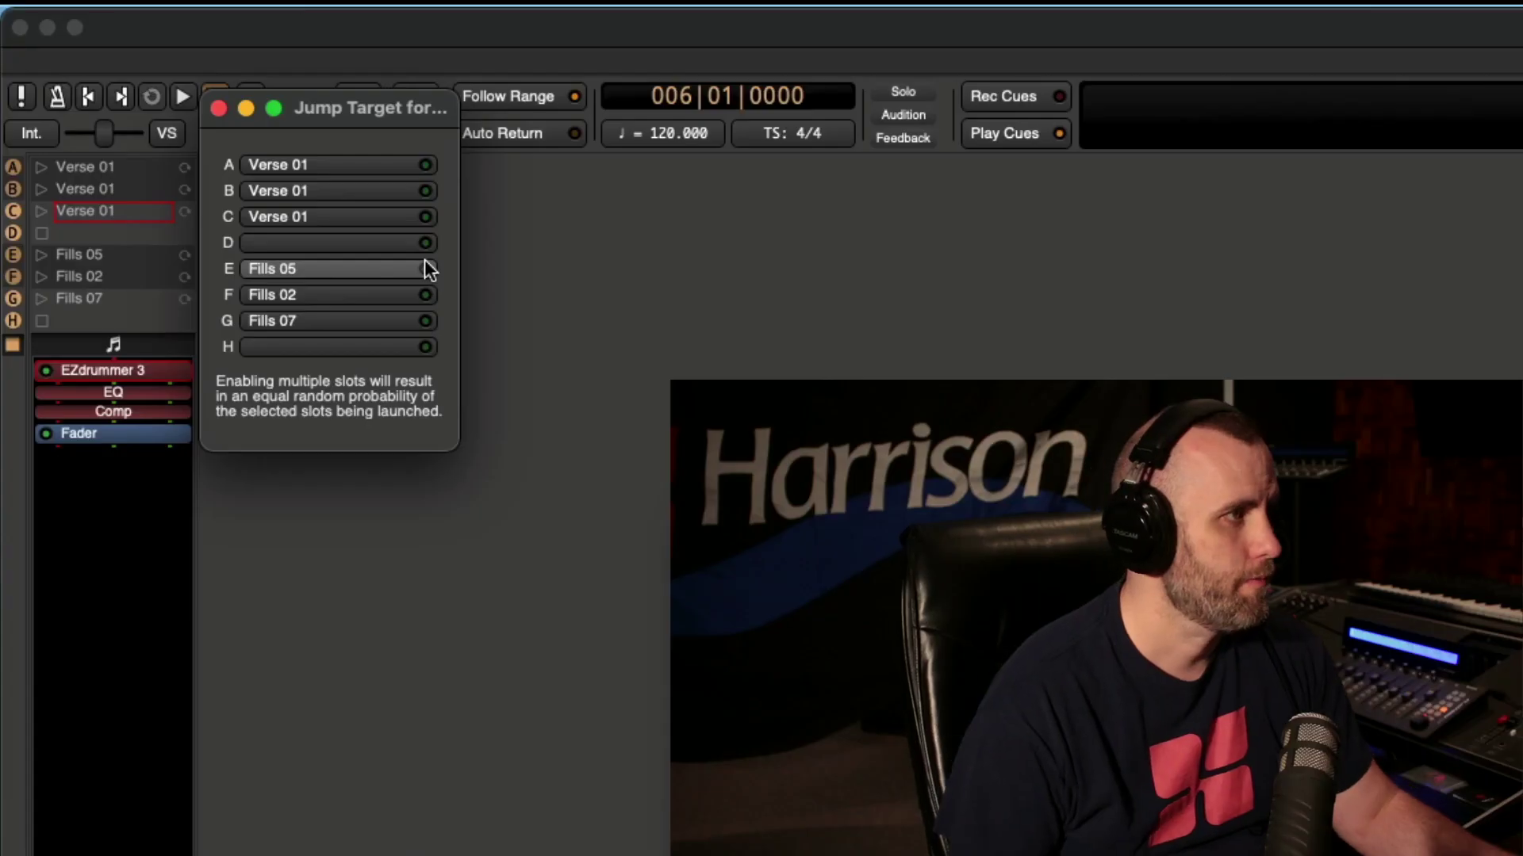
click(218, 107)
click(193, 254)
mouse_move(313, 306)
click(392, 306)
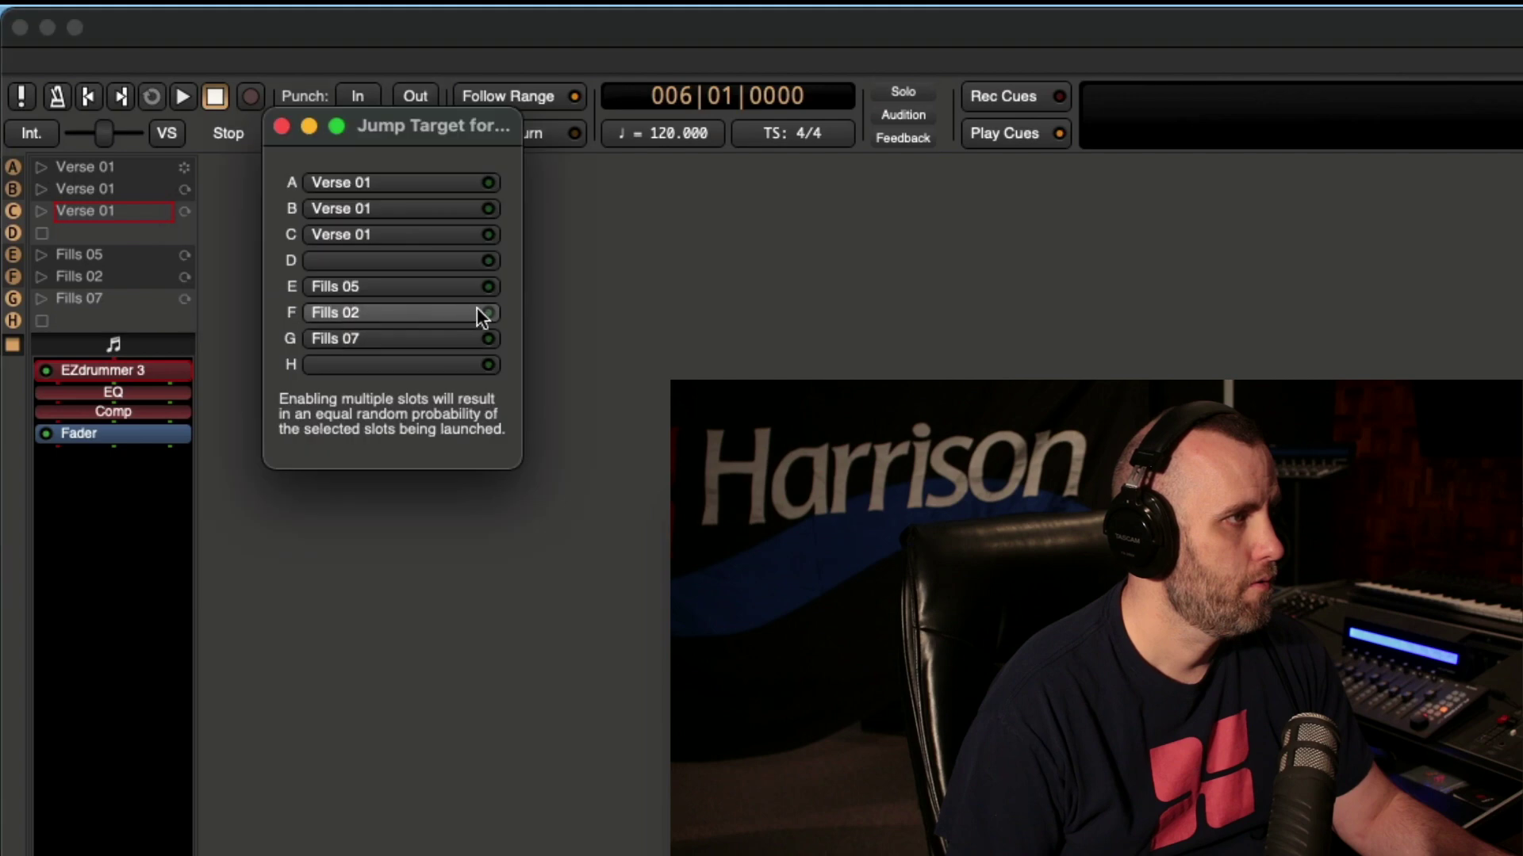
click(489, 287)
click(488, 312)
click(489, 339)
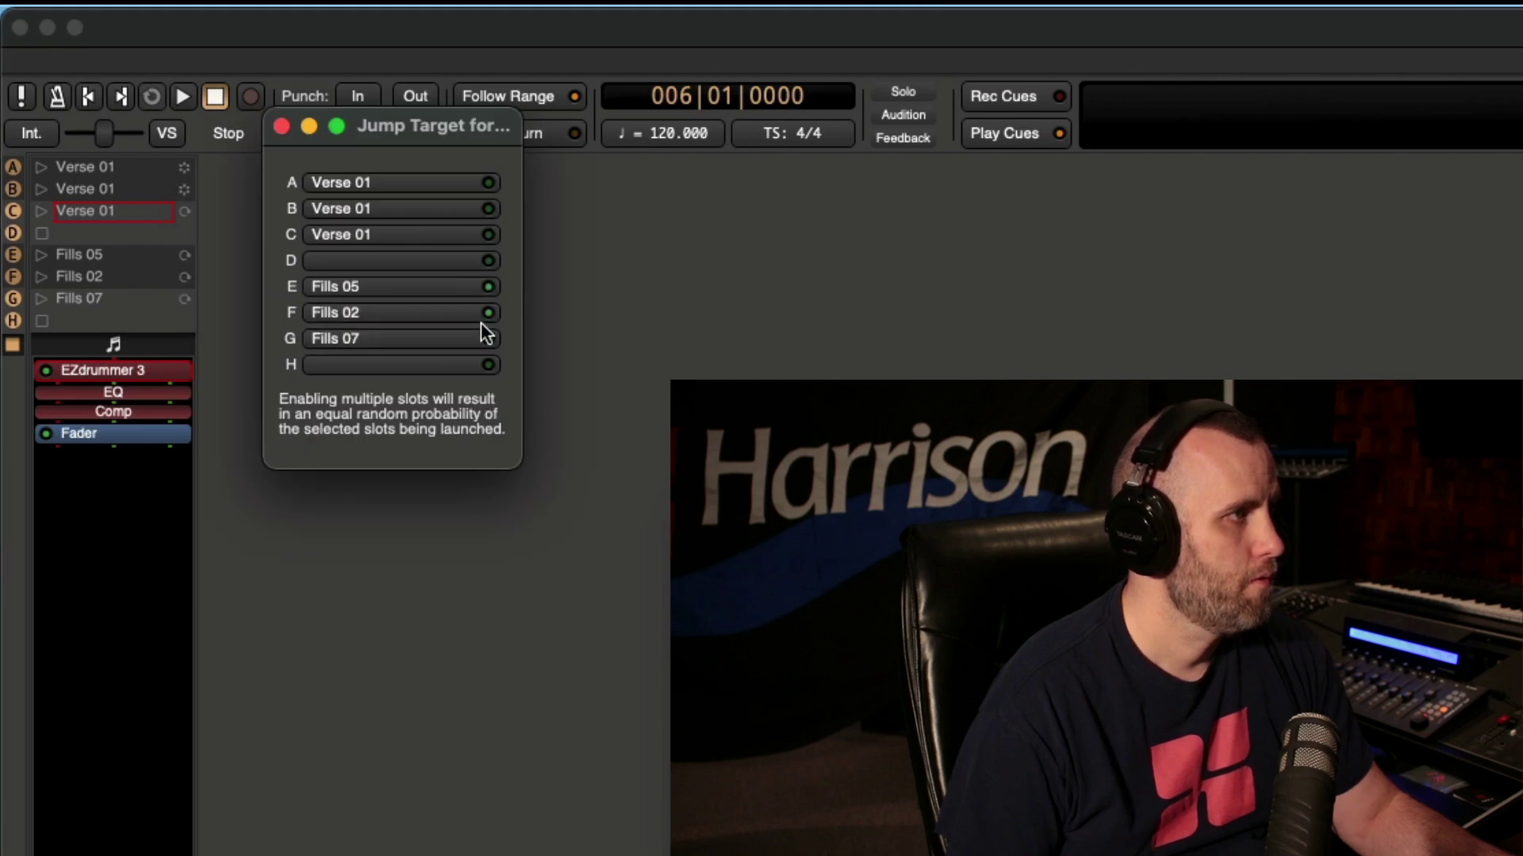
click(282, 127)
Recheck the verse cue's jump targets, then make Fills 05 jump to a verse slot.
click(185, 209)
mouse_move(288, 323)
click(387, 325)
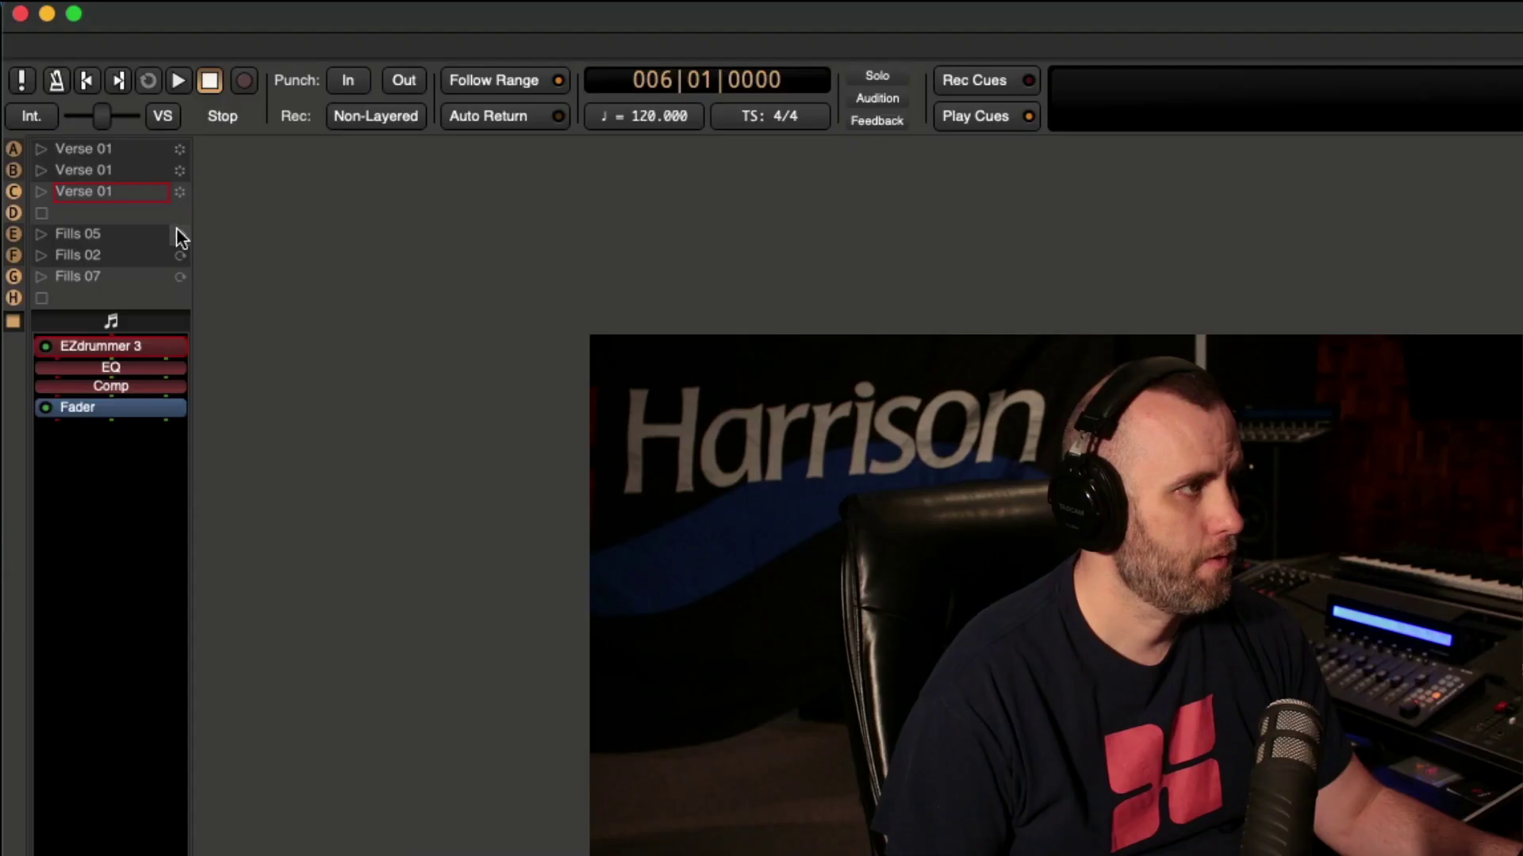
click(83, 115)
mouse_move(106, 161)
click(164, 161)
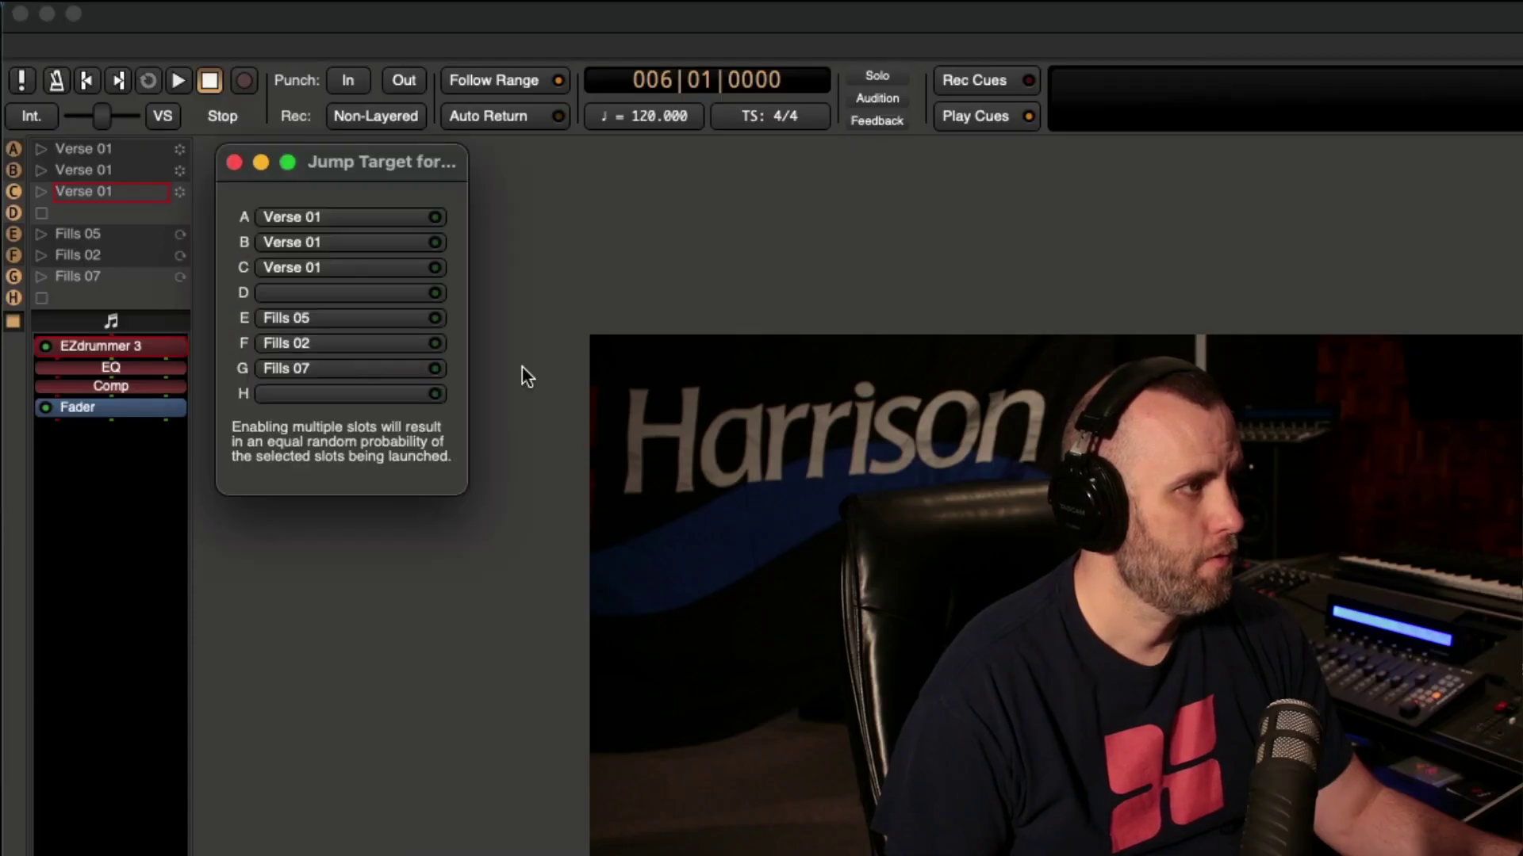
click(435, 243)
click(235, 162)
Make Fills 02 jump randomly to verse slots A, B and C.
click(181, 255)
mouse_move(251, 363)
click(360, 364)
click(436, 241)
click(436, 267)
click(435, 292)
click(236, 186)
Make Fills 07 jump to verse slots B and C, then launch cue A.
click(180, 276)
mouse_move(251, 387)
click(360, 387)
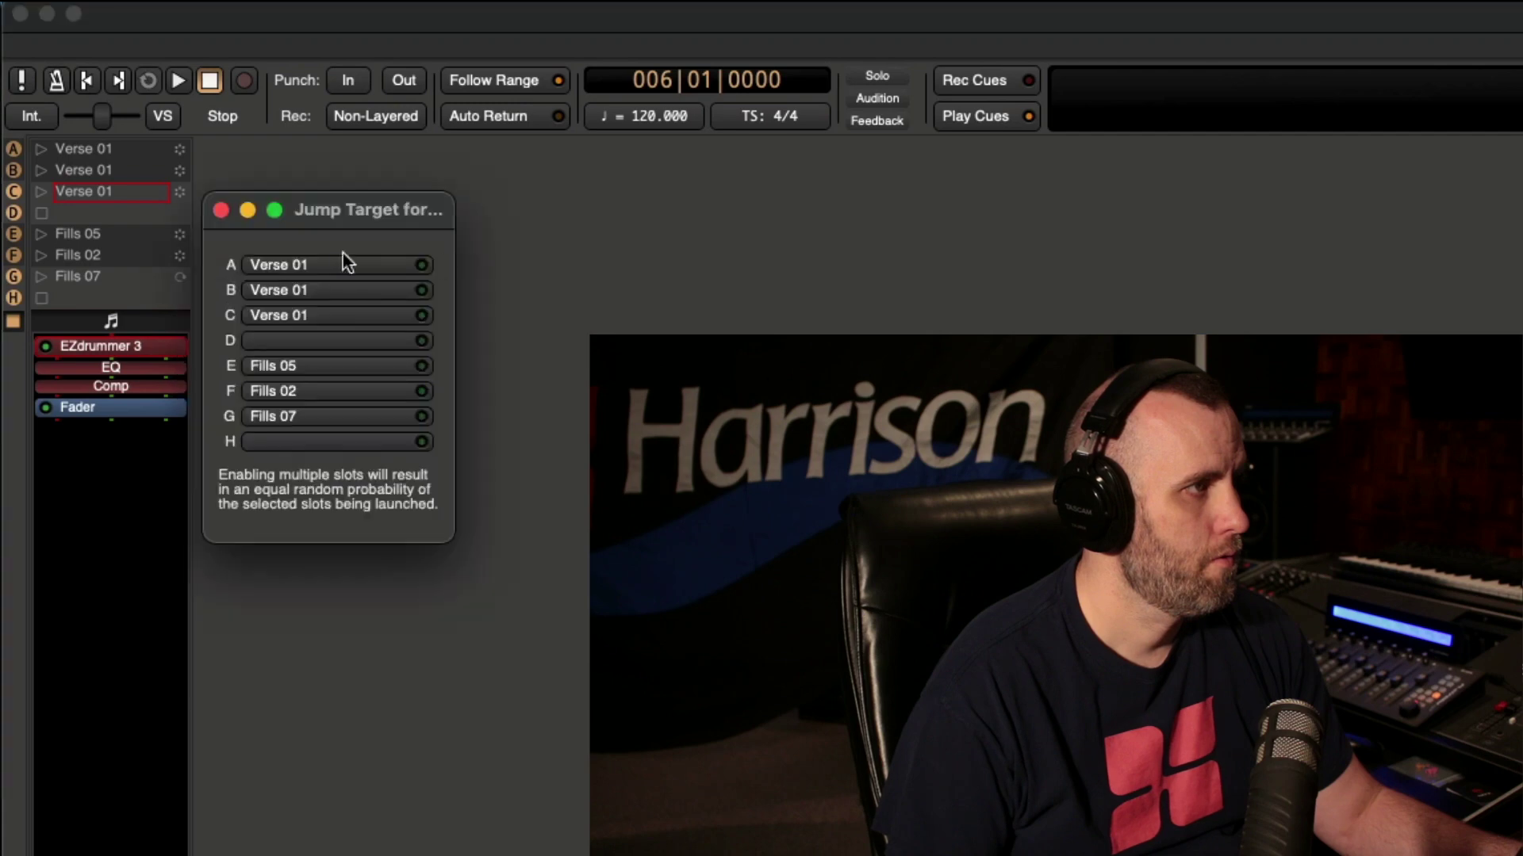
click(421, 290)
click(421, 316)
click(221, 209)
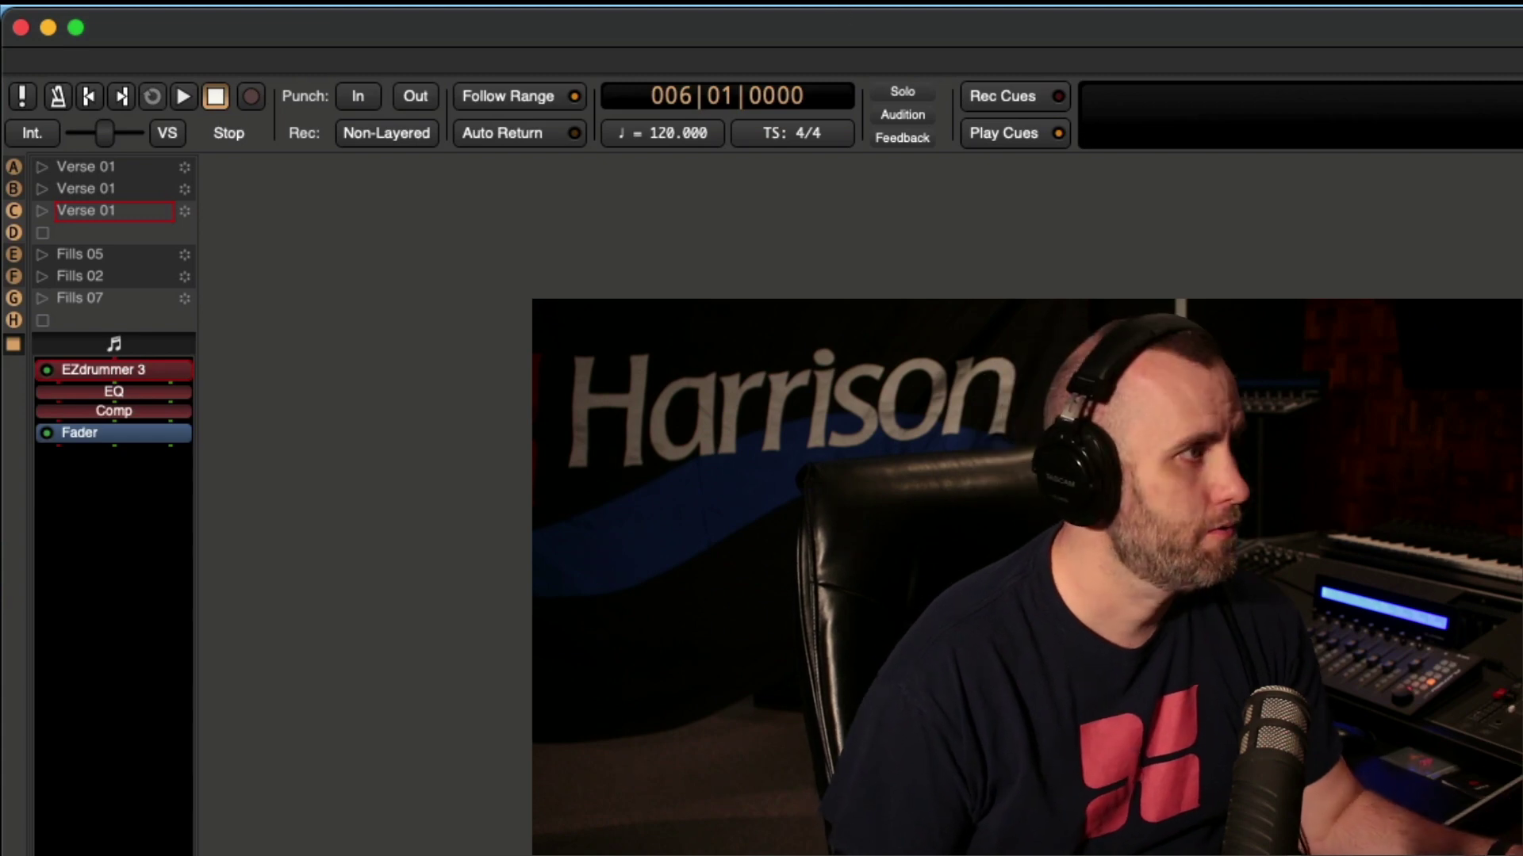
click(40, 171)
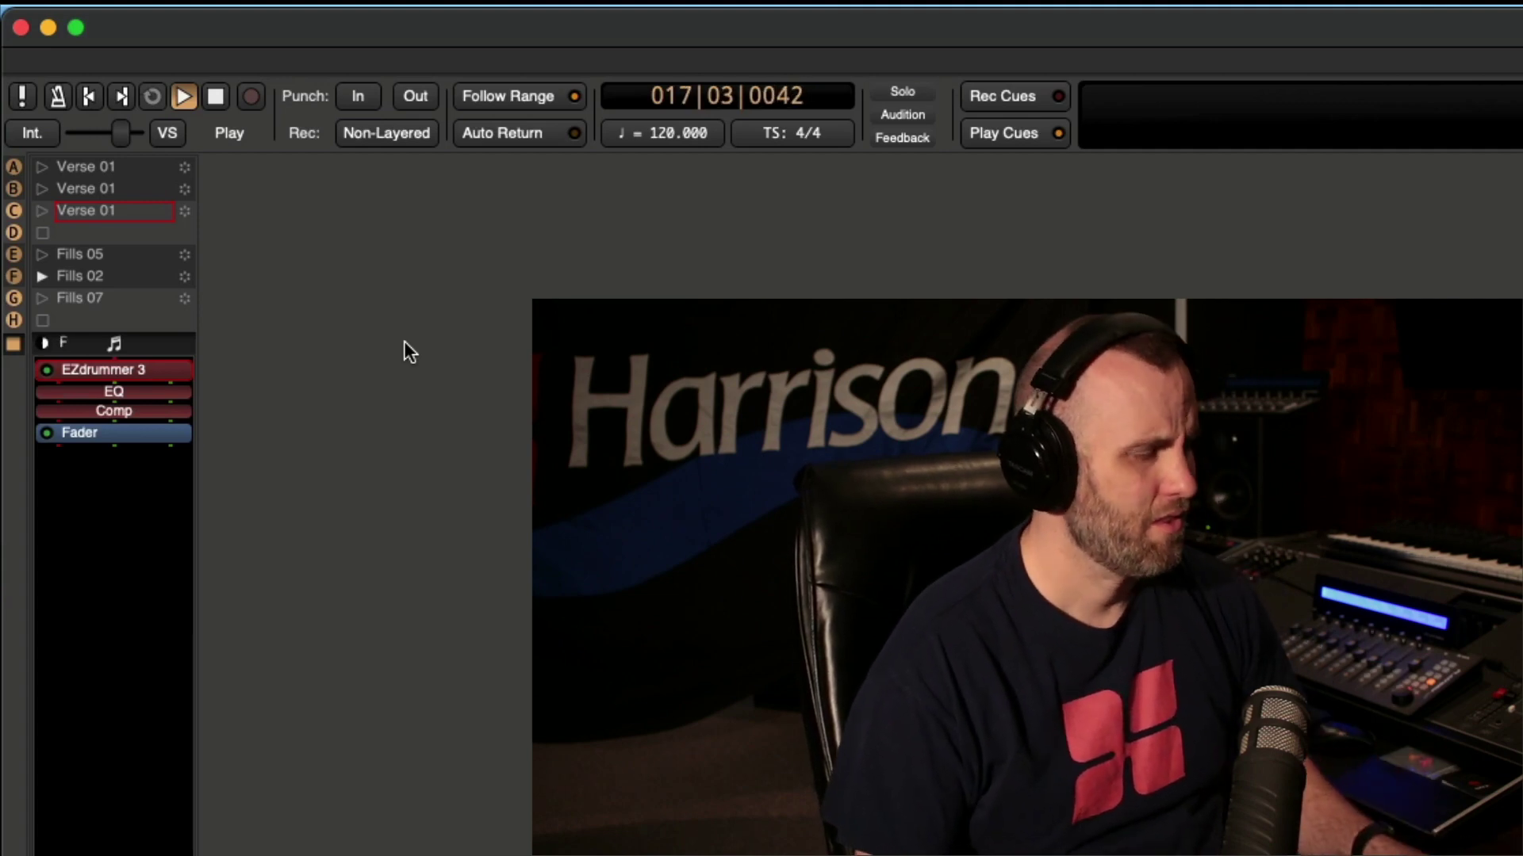
Stop playback at 018|01|1820 after the cues have cycled through their random jumps.
key(space)
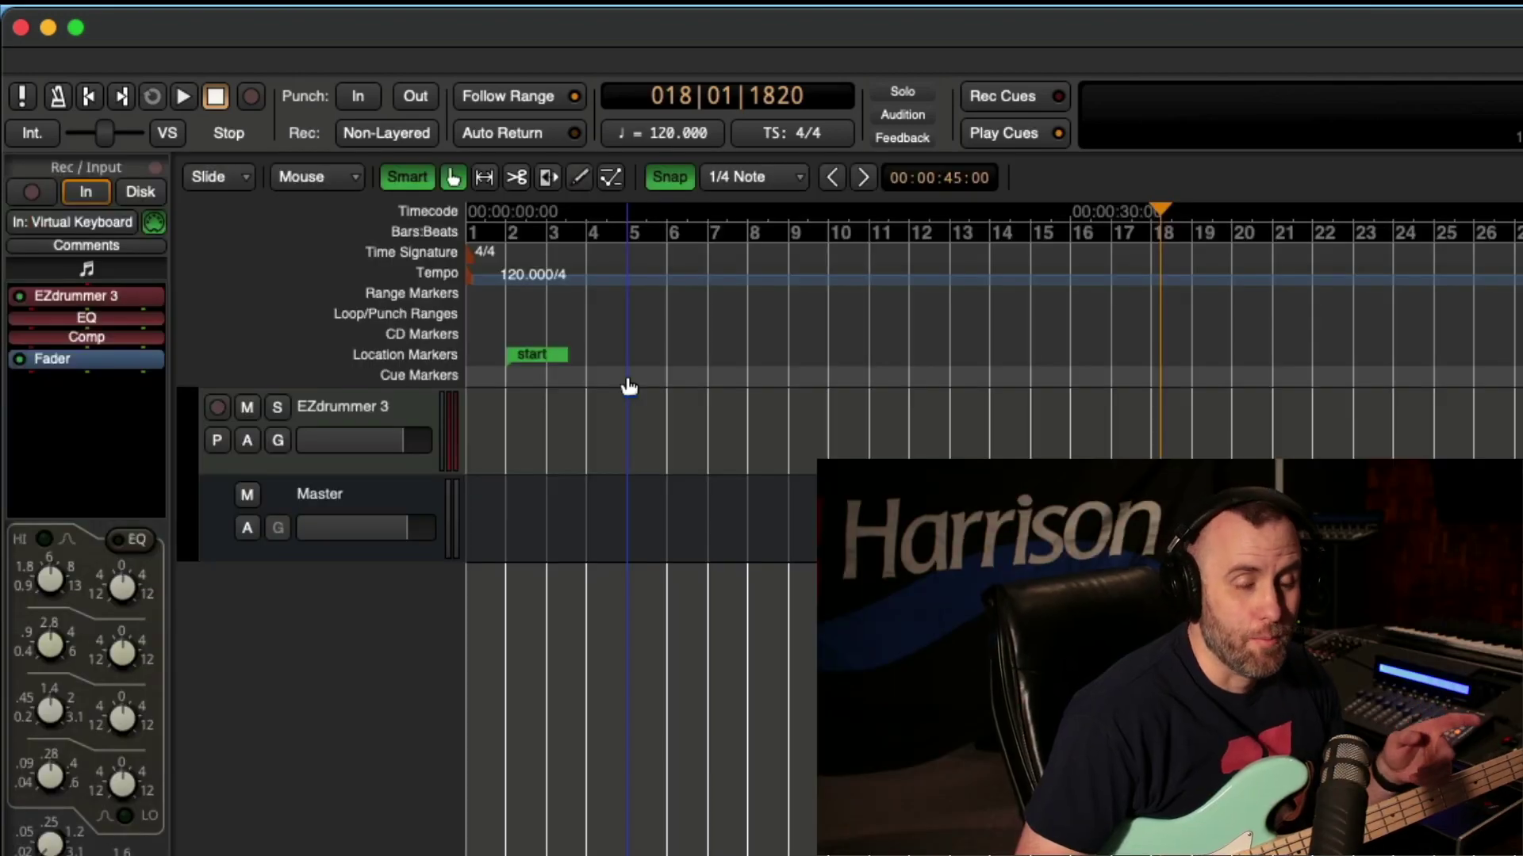
Right-click the Cue Markers ruler in the Editor to list Stop All Cues and Cue A–H.
right_click(629, 387)
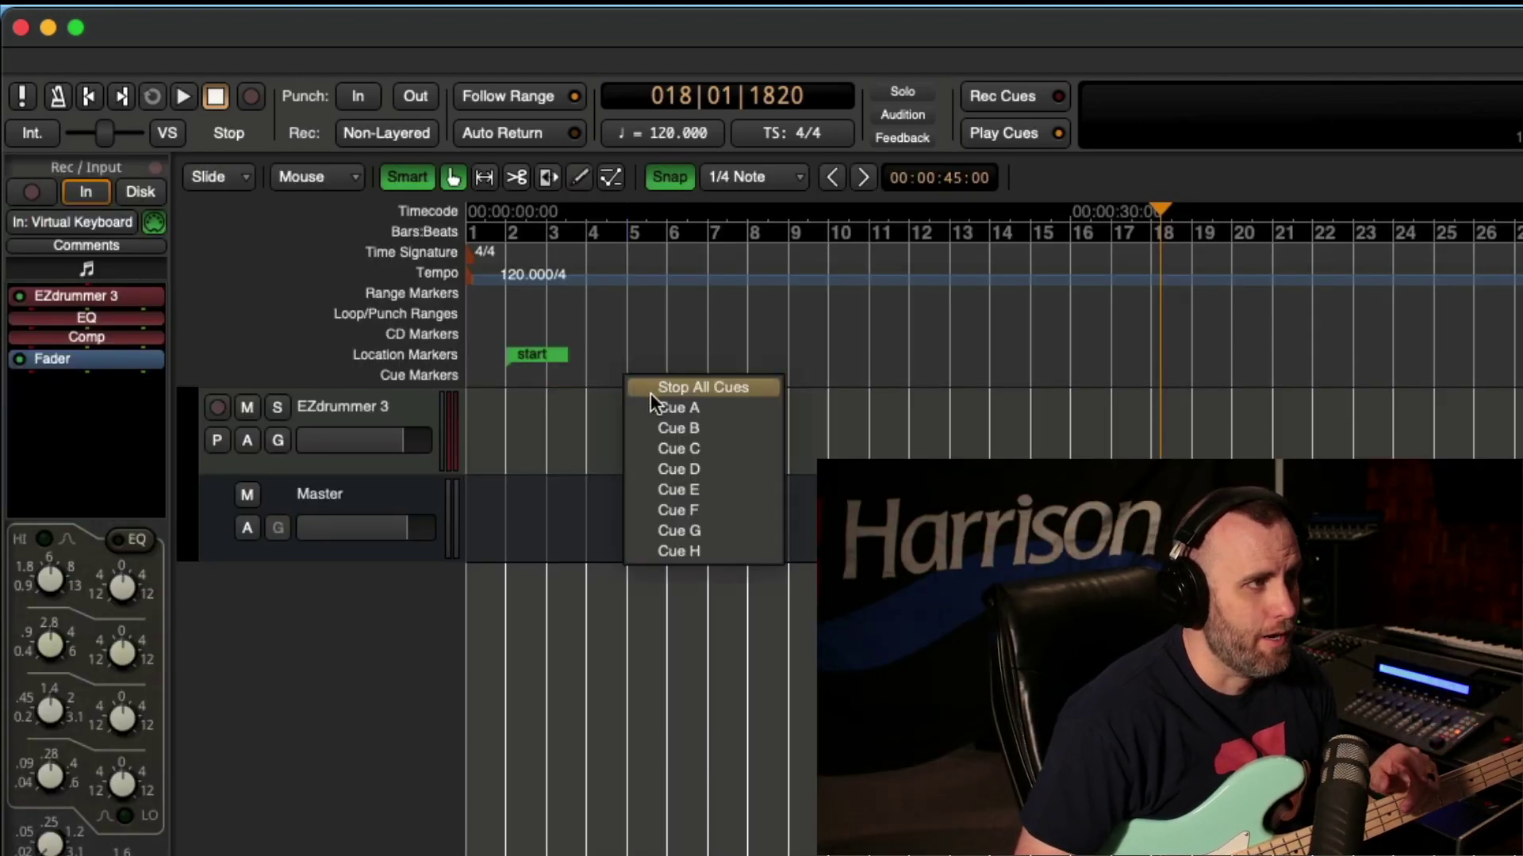